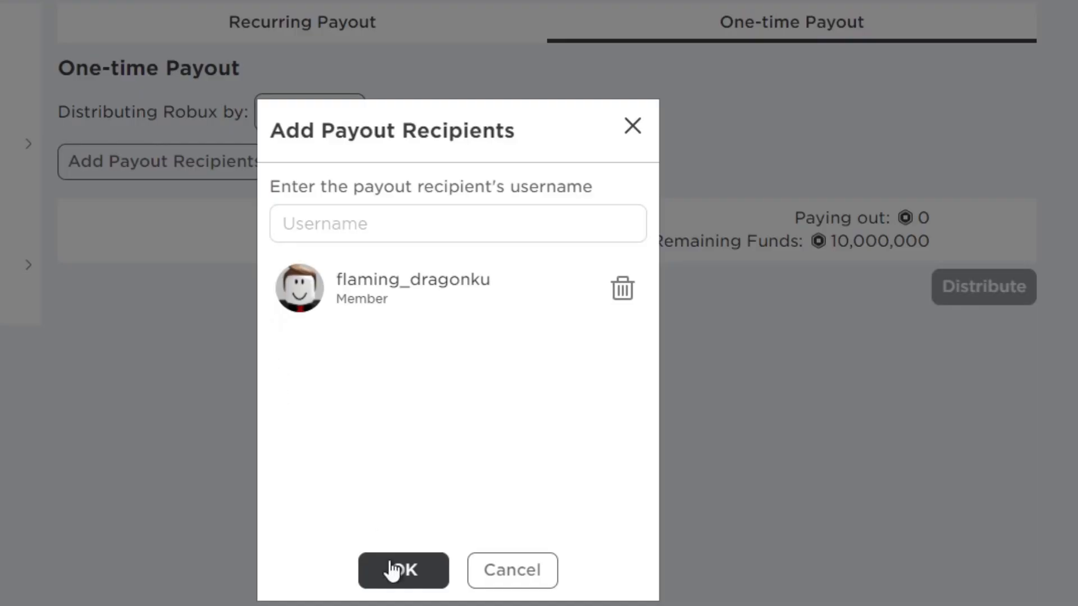
- Pay out 100000 Robux to the group member as a one-time payout
click(387, 570)
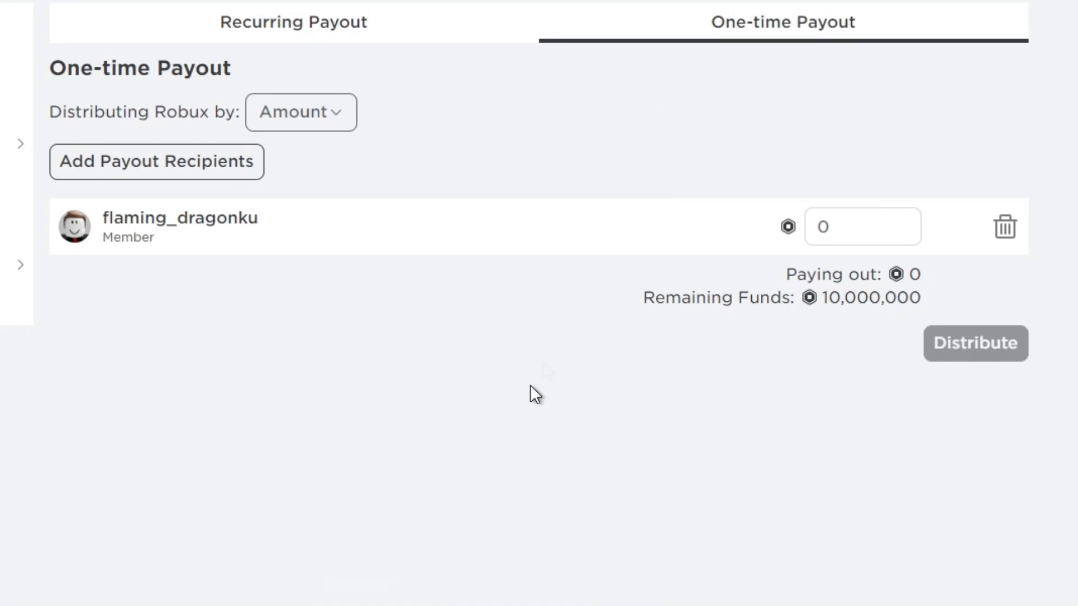
click(814, 221)
text(10)
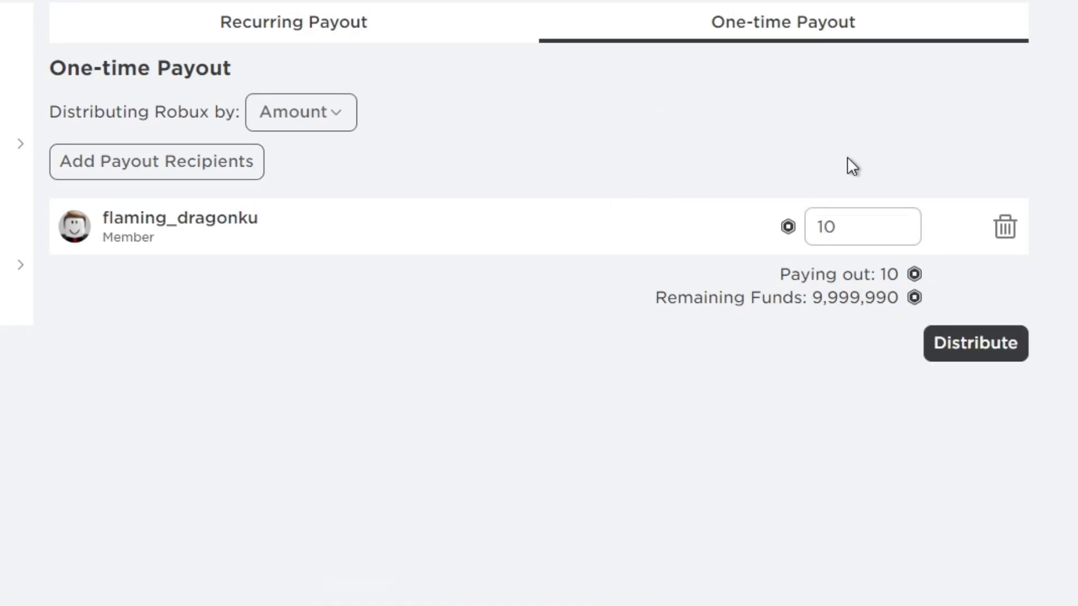
text(0000)
click(847, 158)
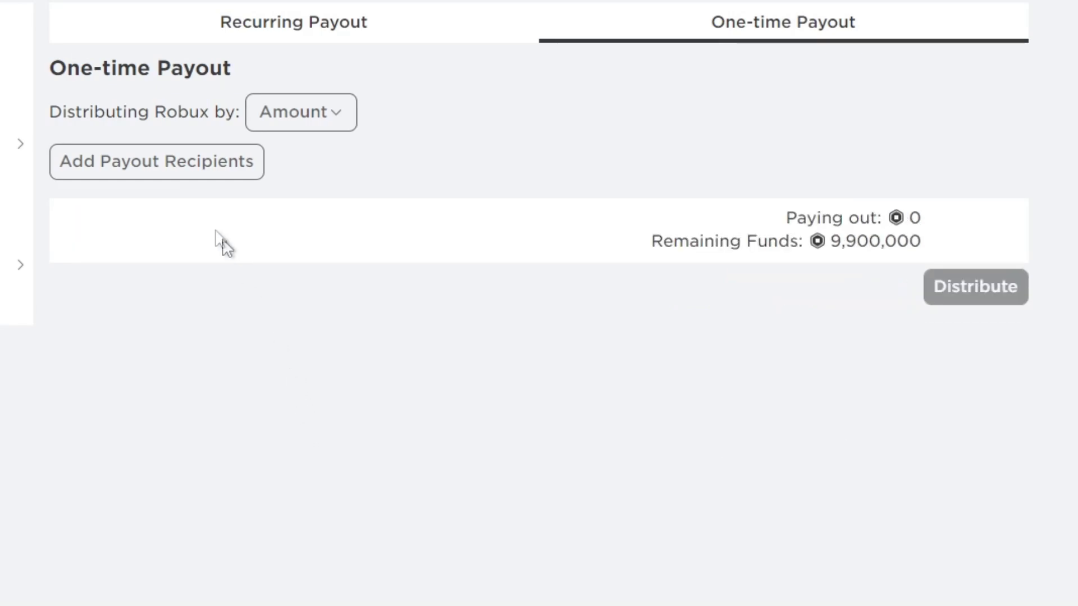
click(177, 163)
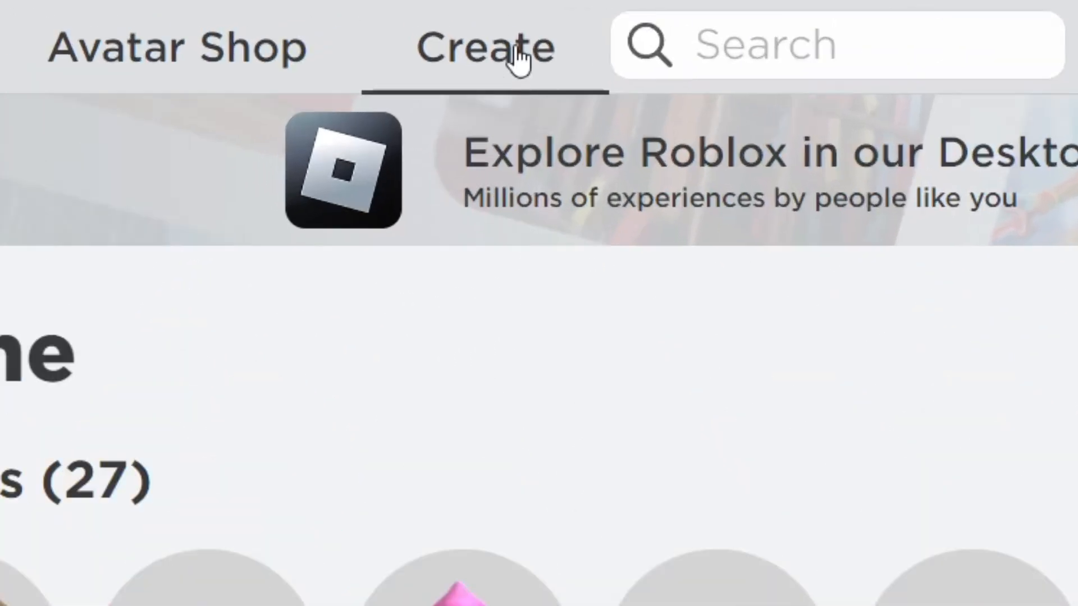
- Open the Shirts category under Avatar Items in the creator dashboard's Creations
click(520, 56)
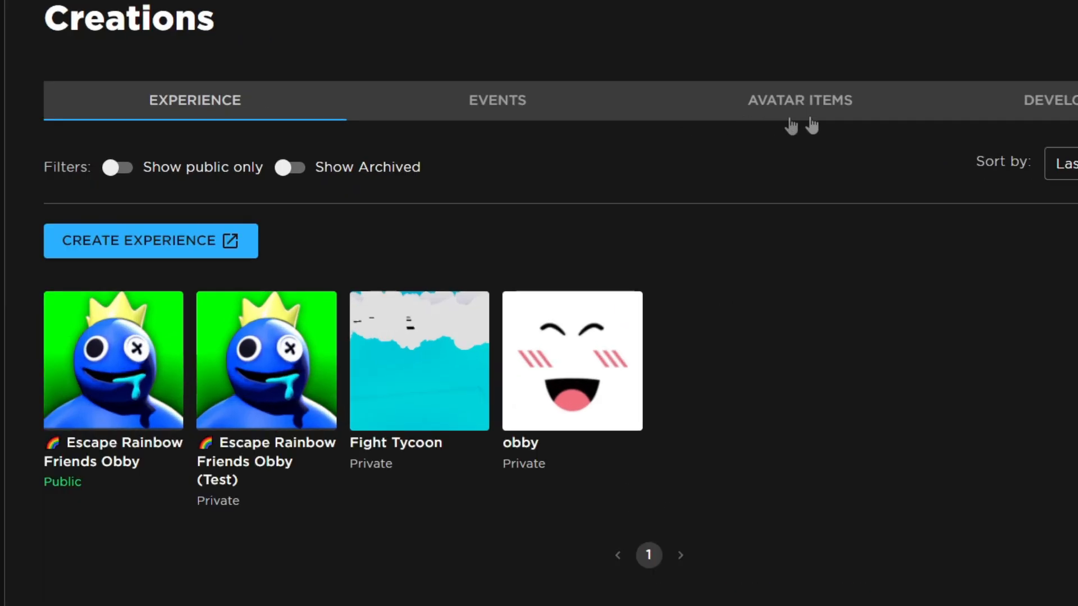
click(881, 112)
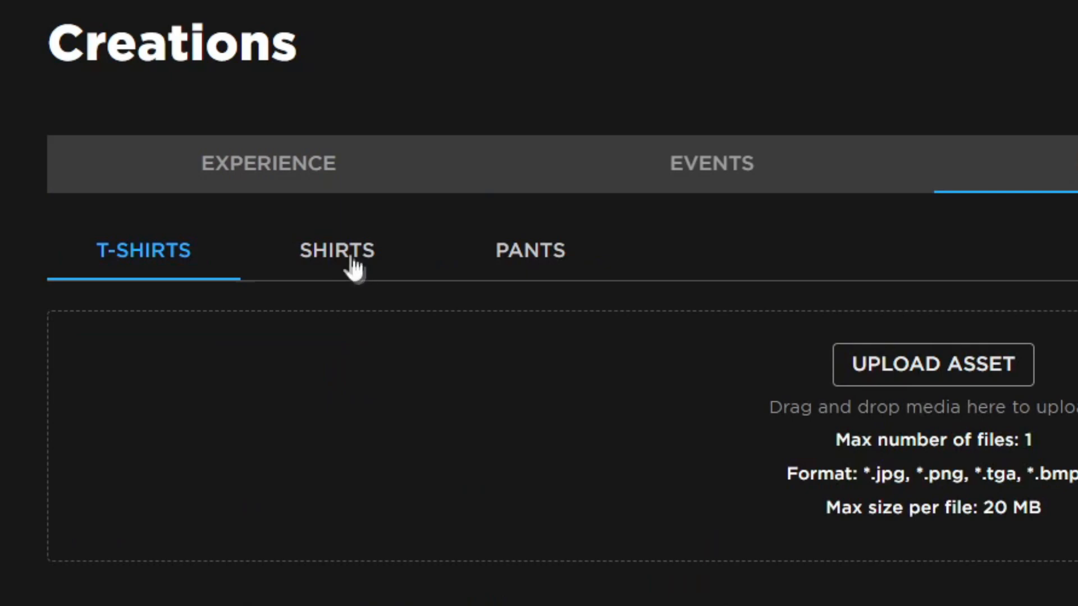
click(353, 261)
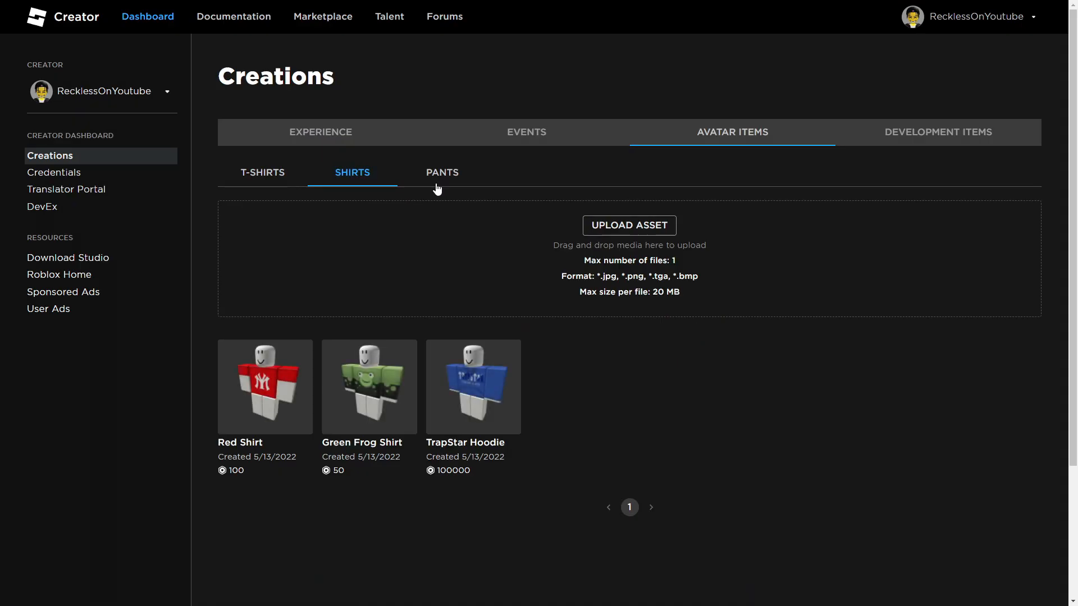
click(437, 190)
click(360, 179)
- Start a shirt asset upload and follow its Learn More link to the classic clothing guide
right_click(289, 429)
click(533, 436)
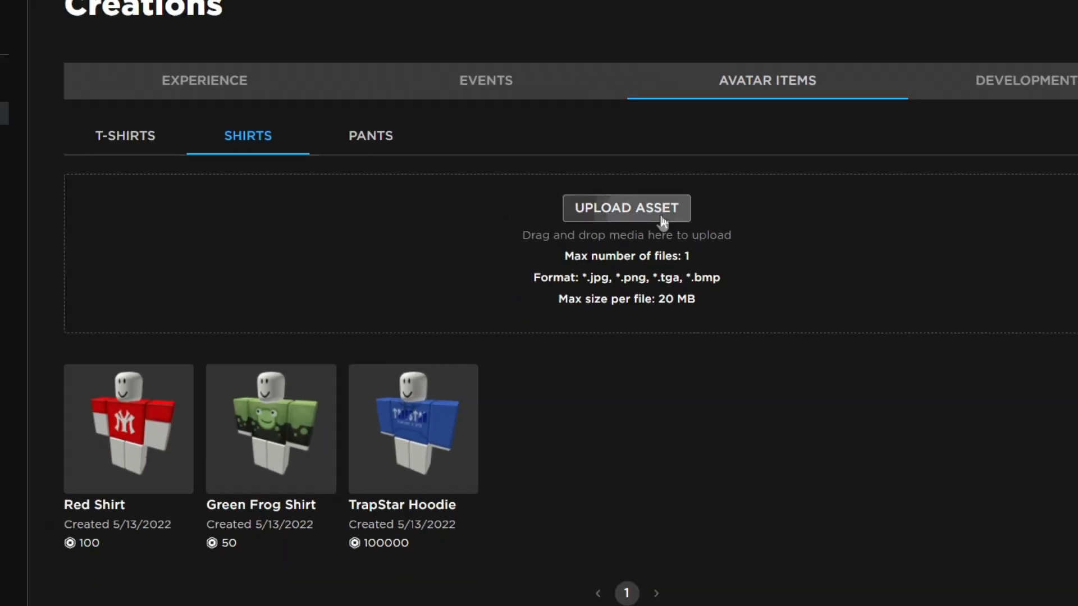
click(582, 224)
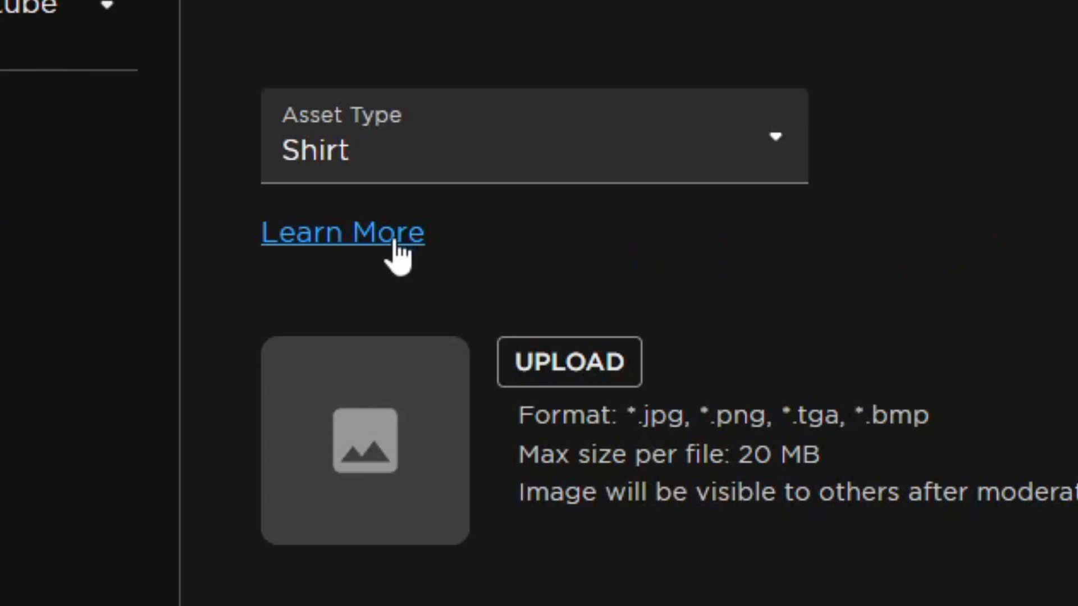
click(395, 241)
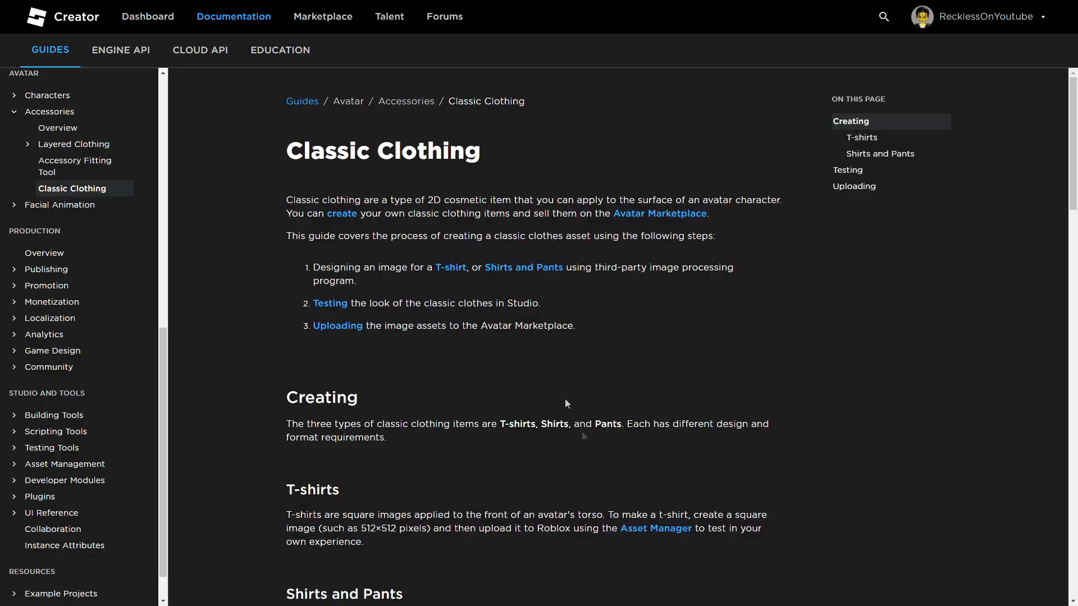
- Save the Shirt (Torso and Arms) template image to the computer
scroll(600, 350, down, 4)
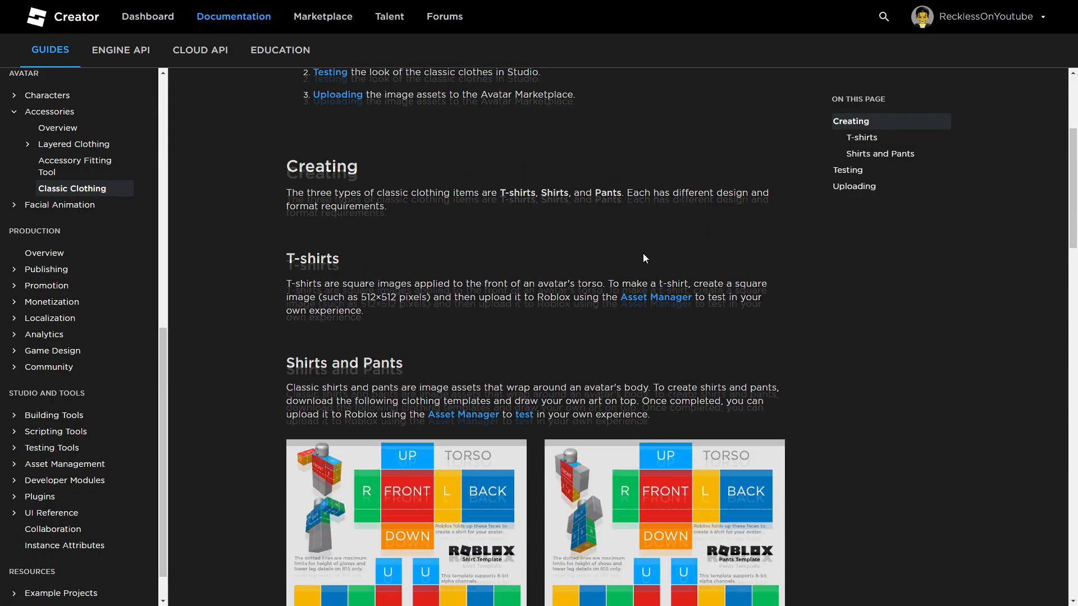
scroll(642, 253, down, 5)
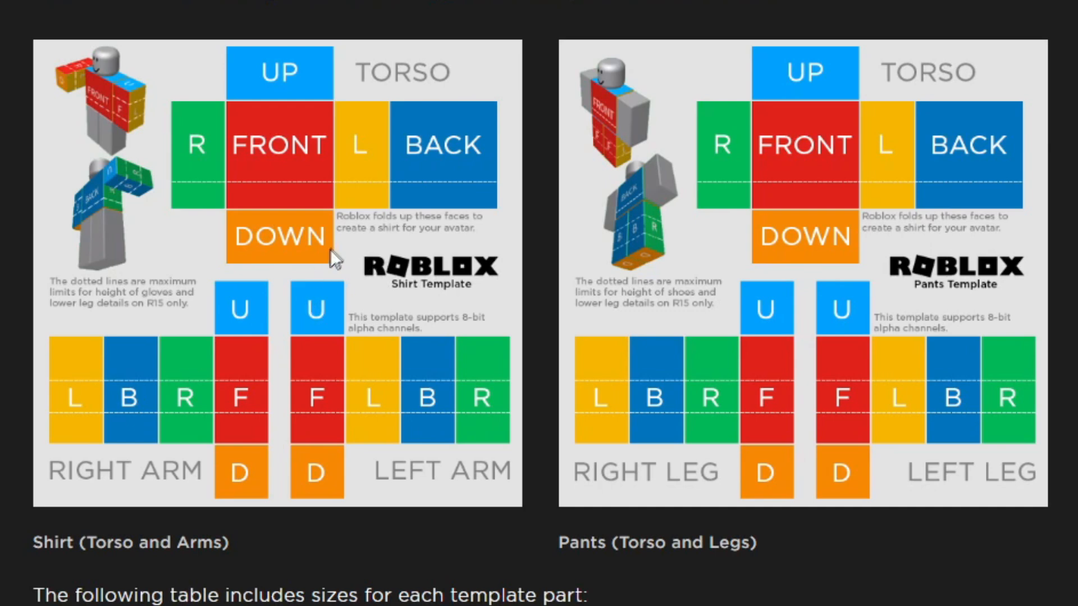
right_click(371, 228)
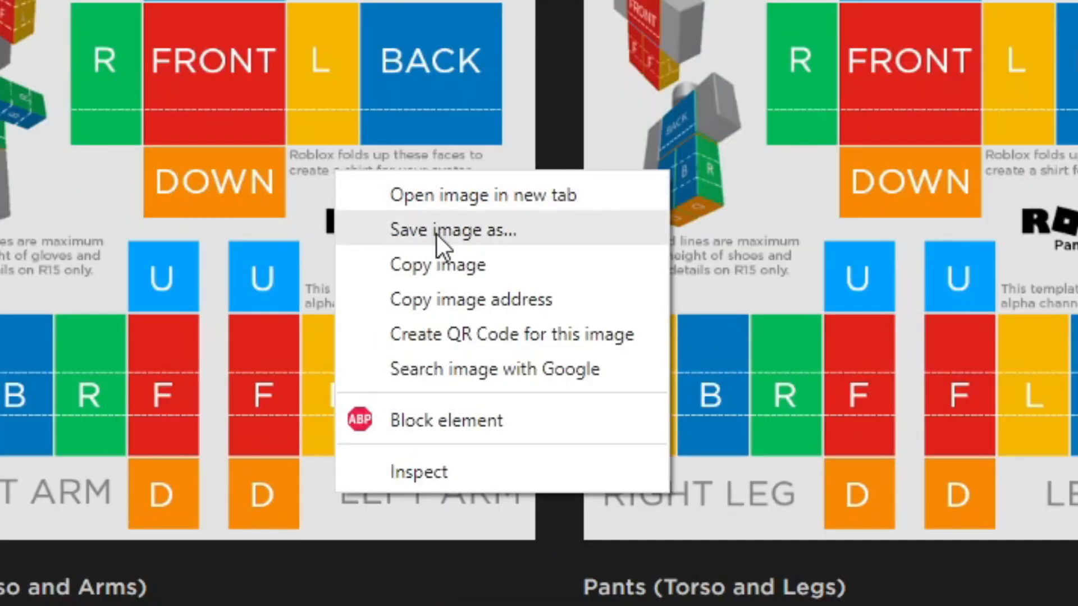
click(436, 231)
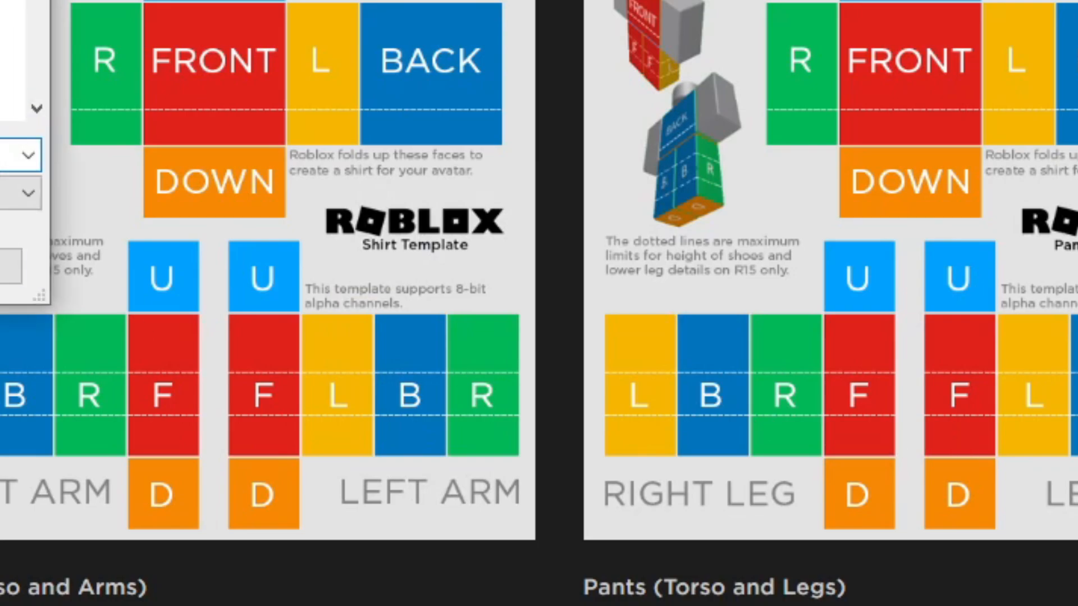
key(Return)
- Read the template part sizes and testing guidance further down the guide
scroll(842, 386, down, 8)
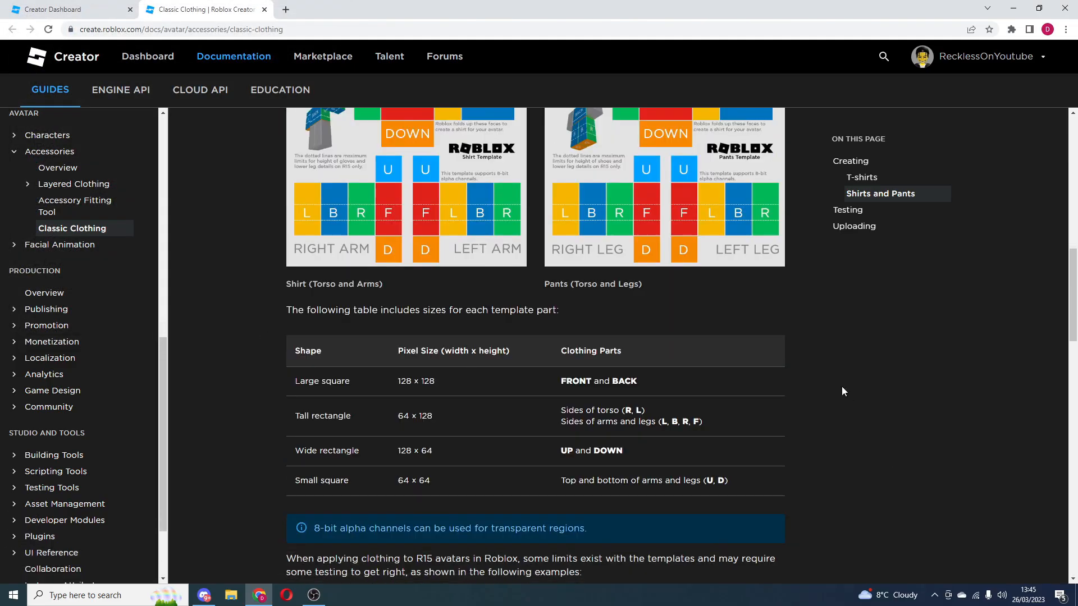
scroll(823, 394, down, 3)
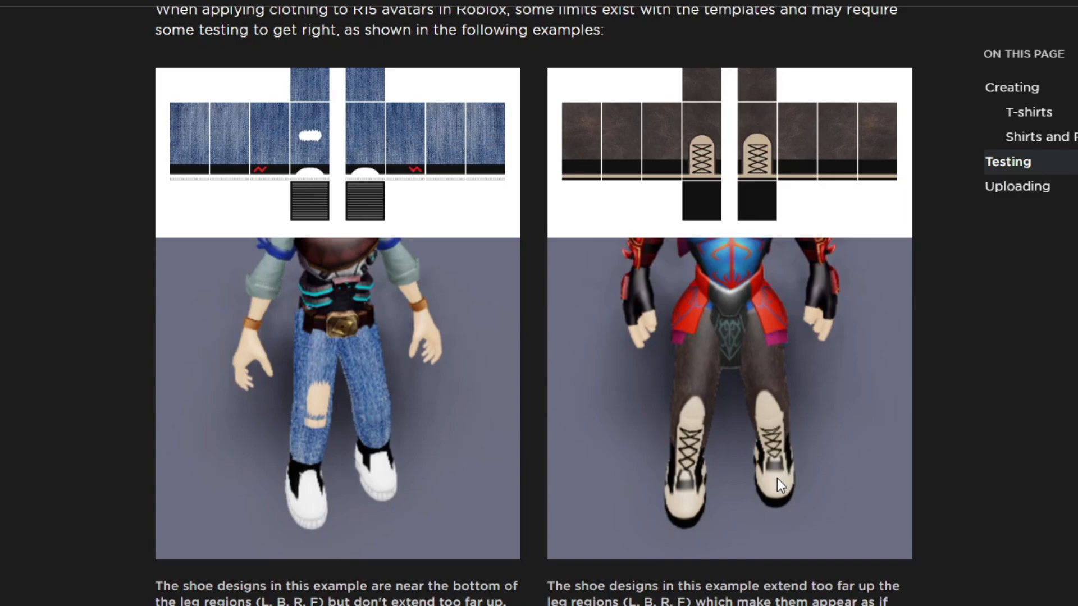
scroll(777, 481, down, 10)
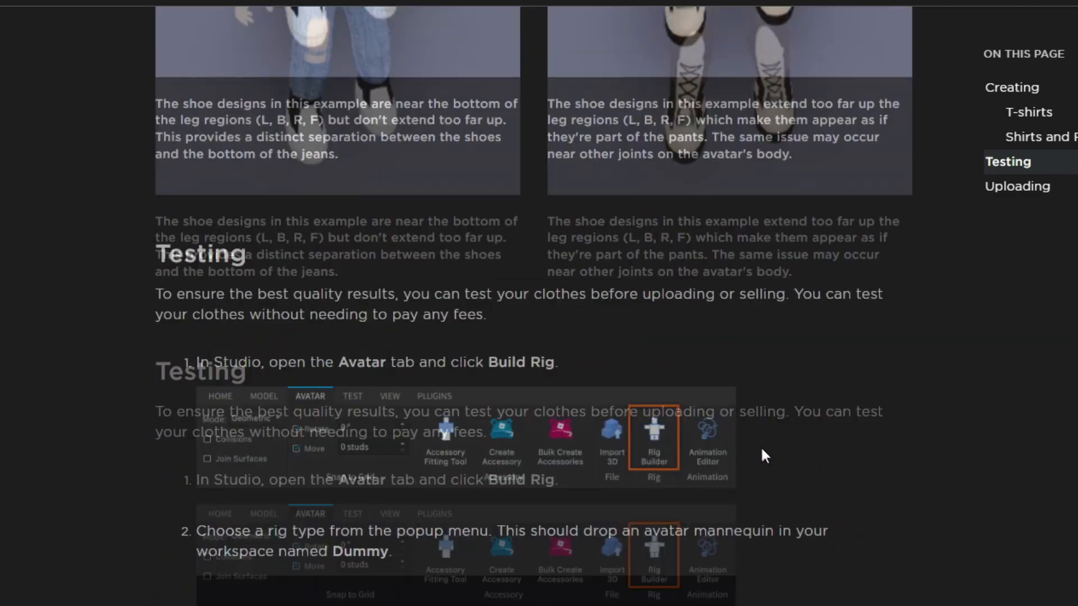
scroll(761, 447, up, 15)
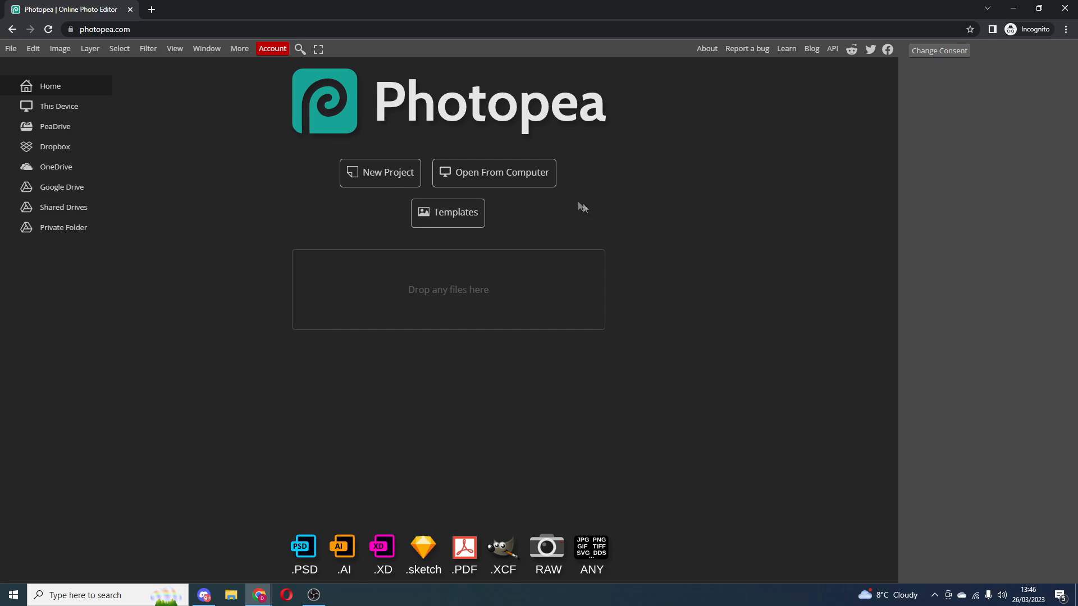
- Open the downloaded Template-Shirts-R15_07262019 (3) image from the Downloads folder in Photopea
click(522, 190)
click(132, 356)
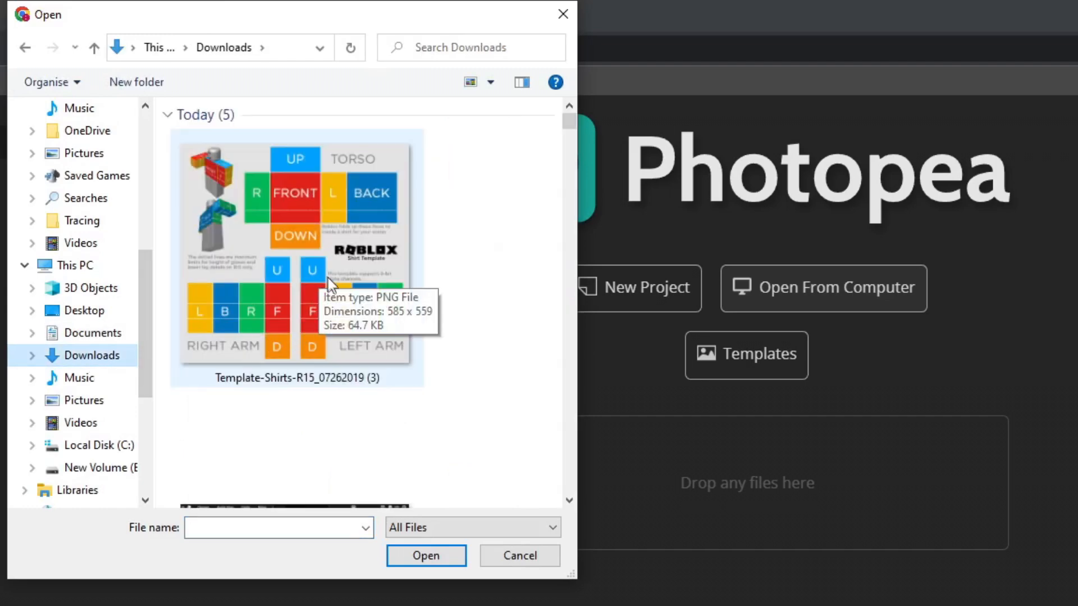
double_click(318, 271)
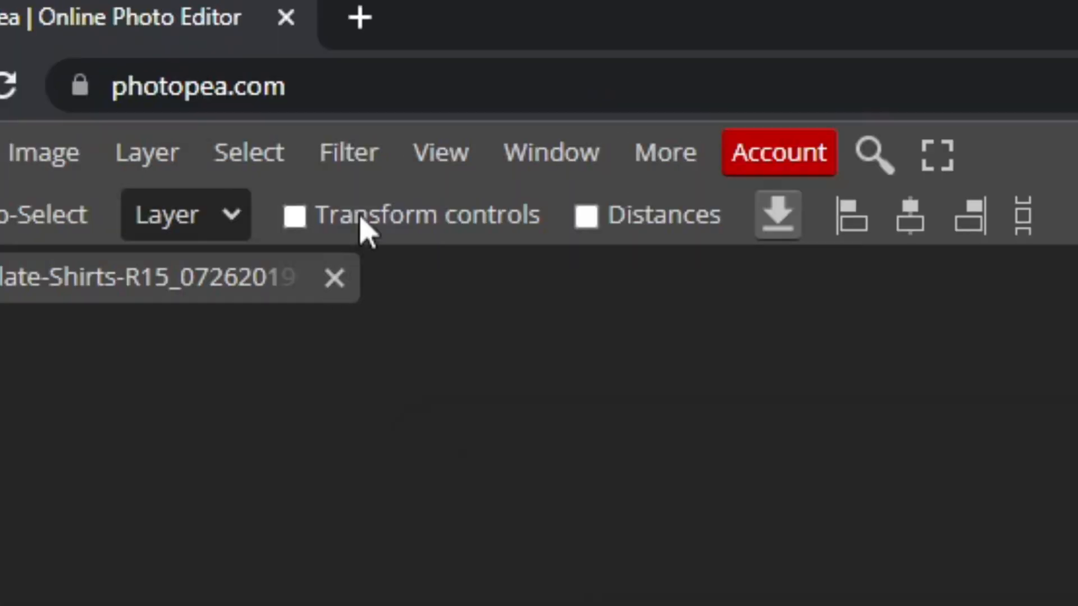
- Switch to the Quick Selection tool
click(331, 220)
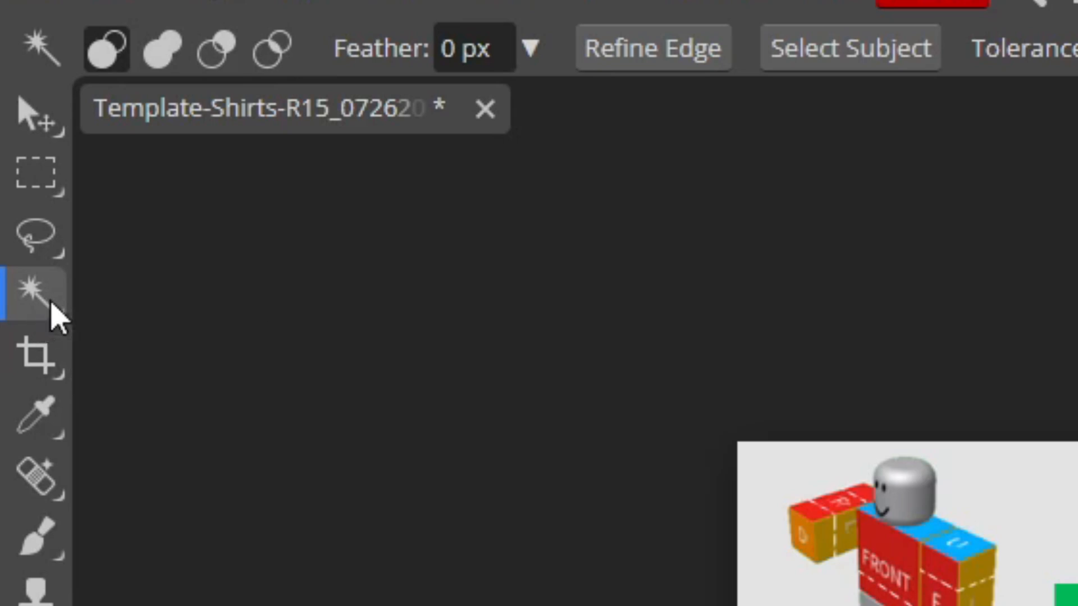
right_click(59, 303)
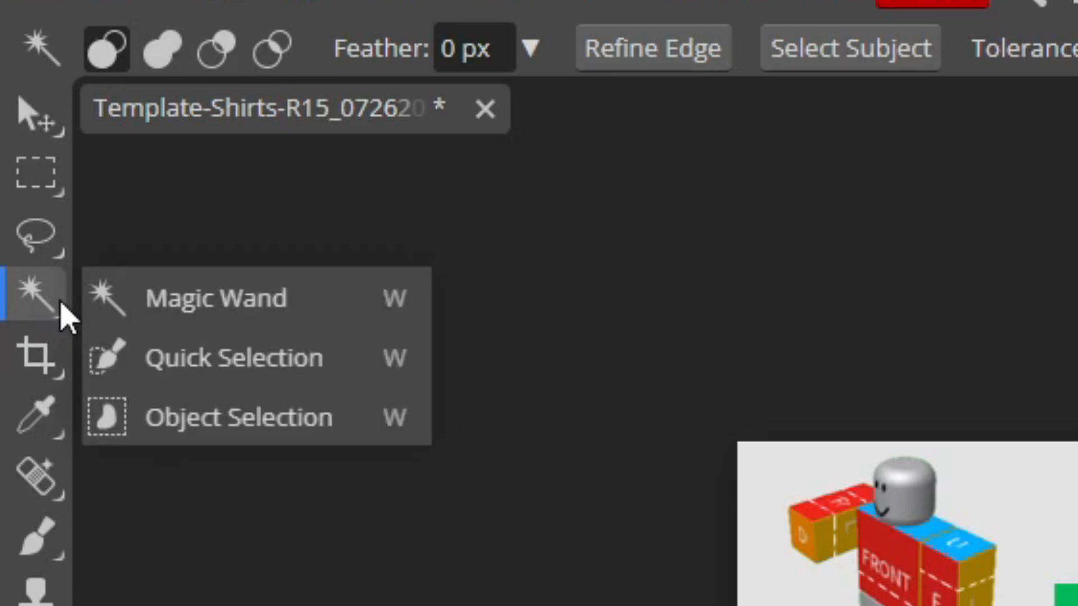
click(240, 364)
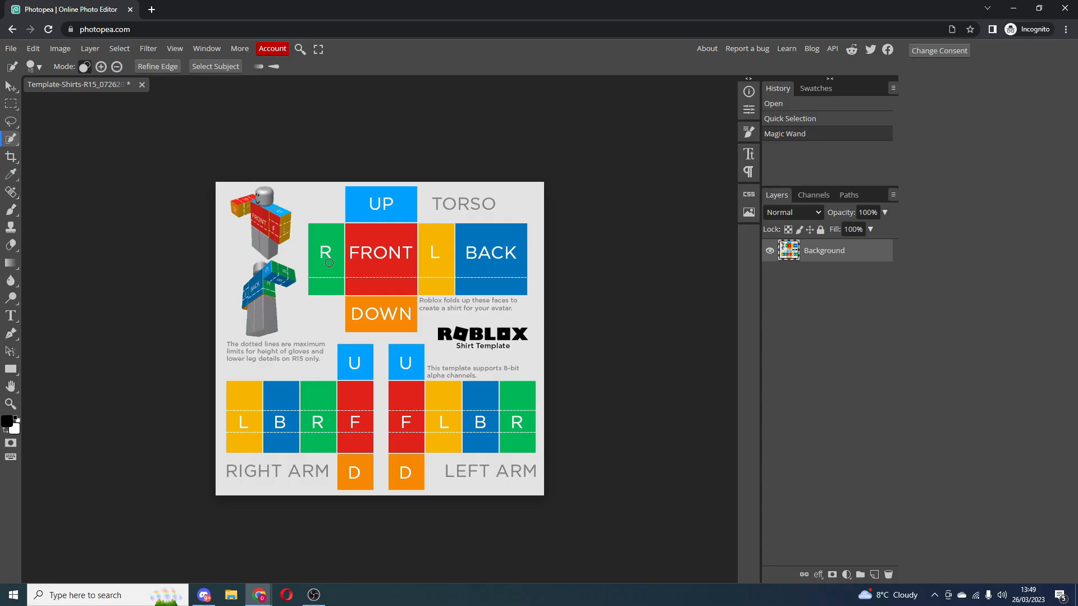
- Delete every coloured torso and arm panel from the template with Quick Selection, then deselect
click(325, 252)
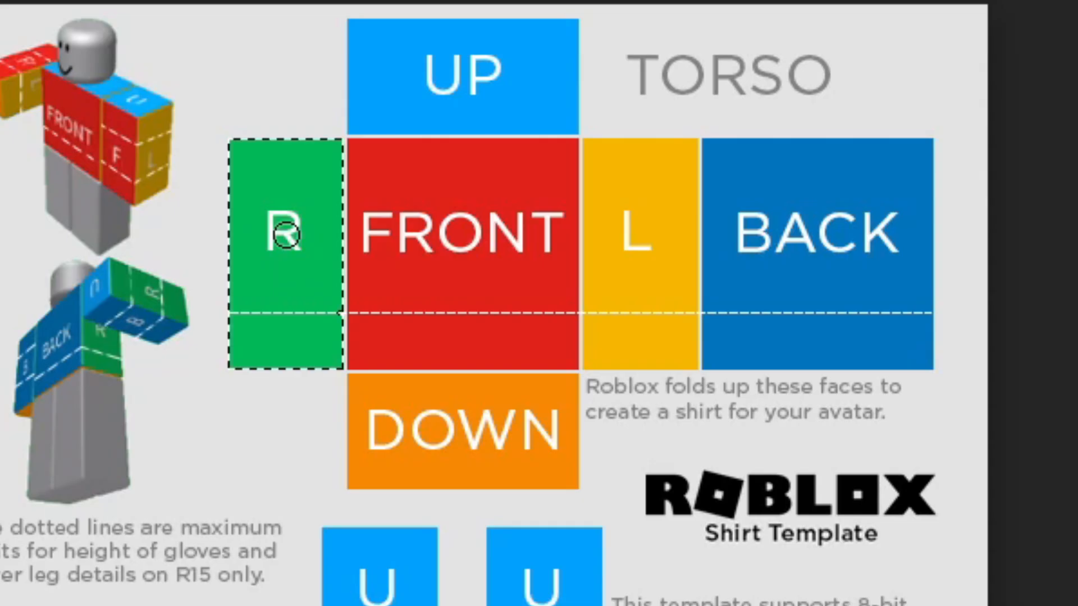
key(Delete)
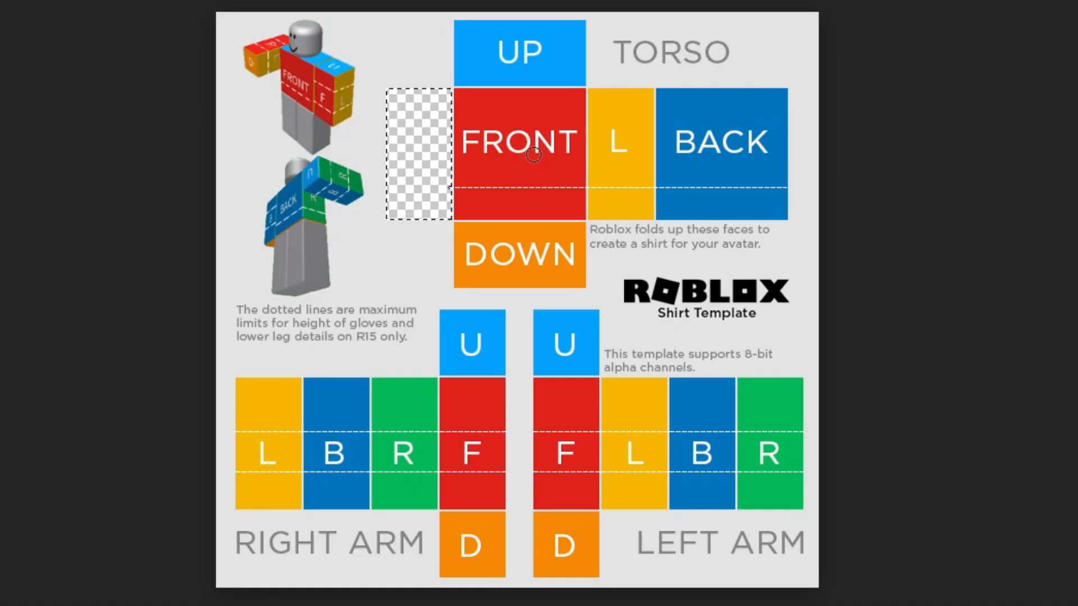
click(487, 255)
key(Delete)
click(600, 153)
key(Delete)
click(522, 55)
key(Delete)
click(522, 246)
key(Delete)
click(700, 142)
key(Delete)
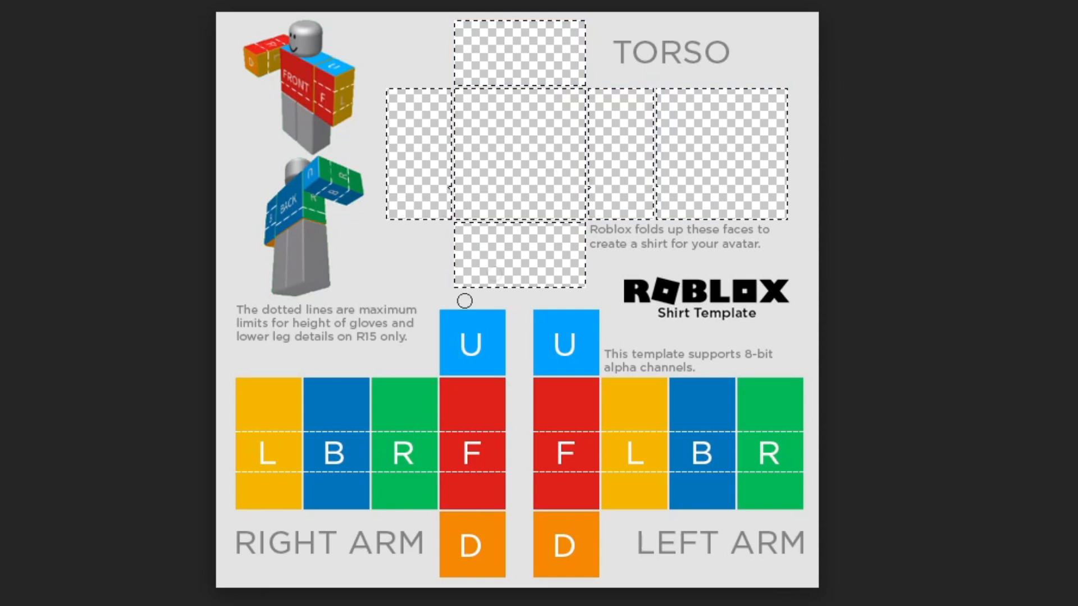
click(293, 405)
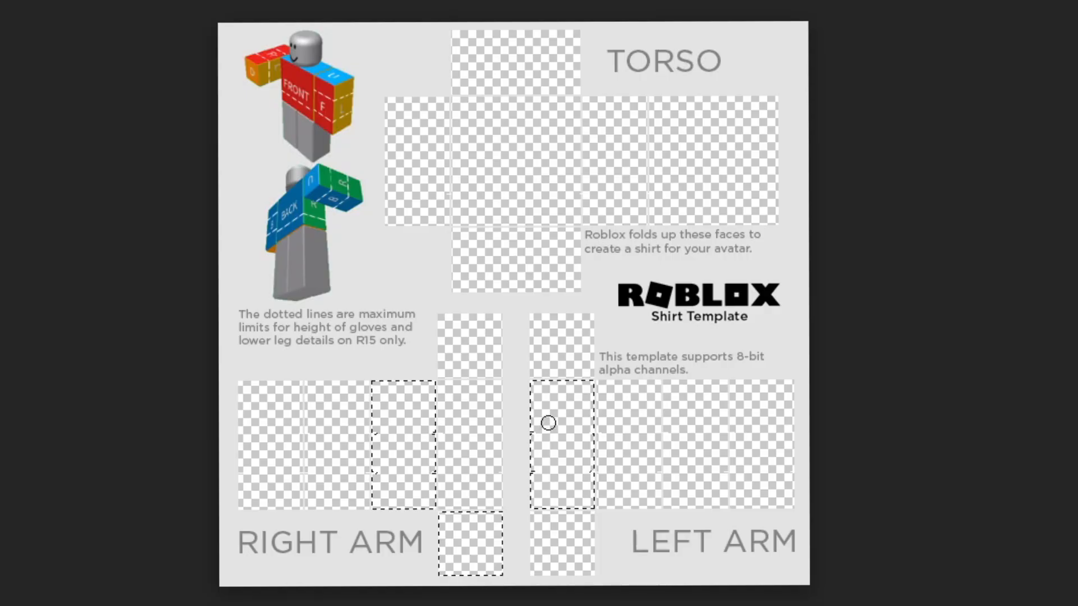
key(ctrl+d)
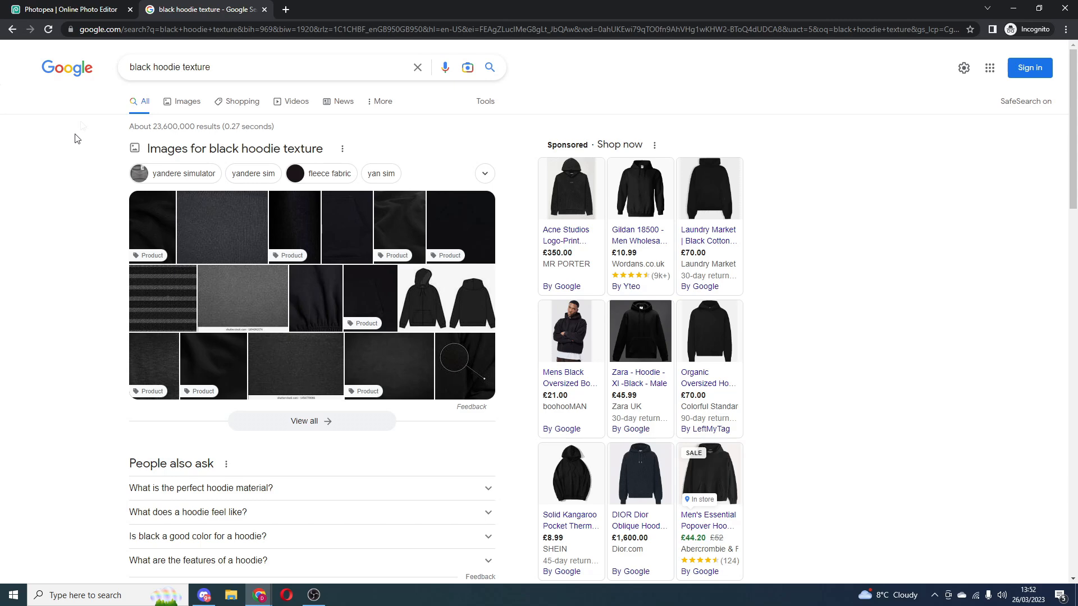
- Browse Google Images results for black hoodie texture and preview the Project Cece organic cotton hoodie fabric image
click(70, 10)
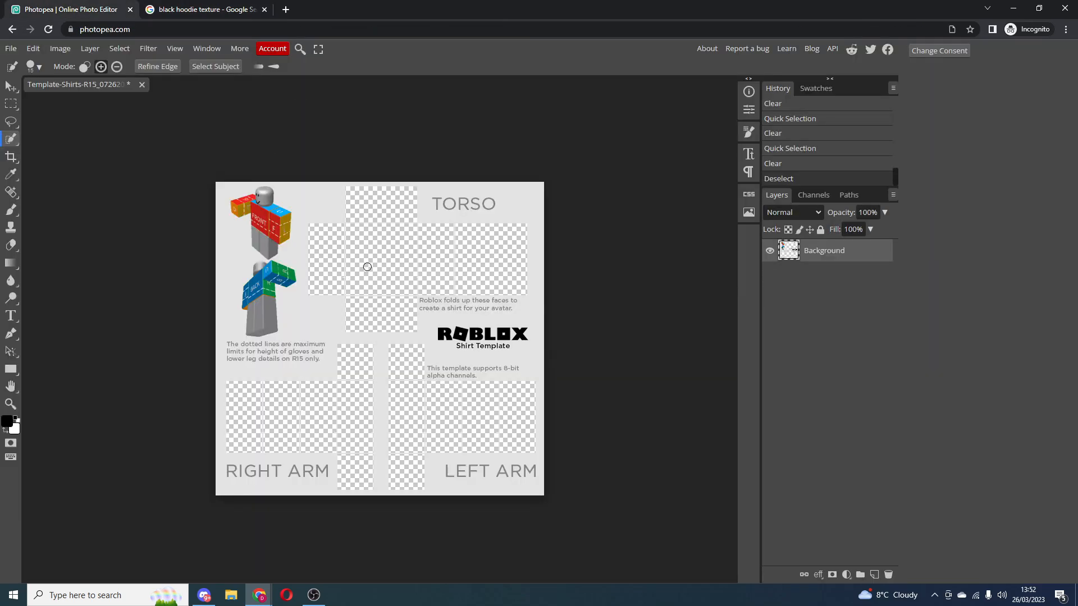
key(ctrl+Tab)
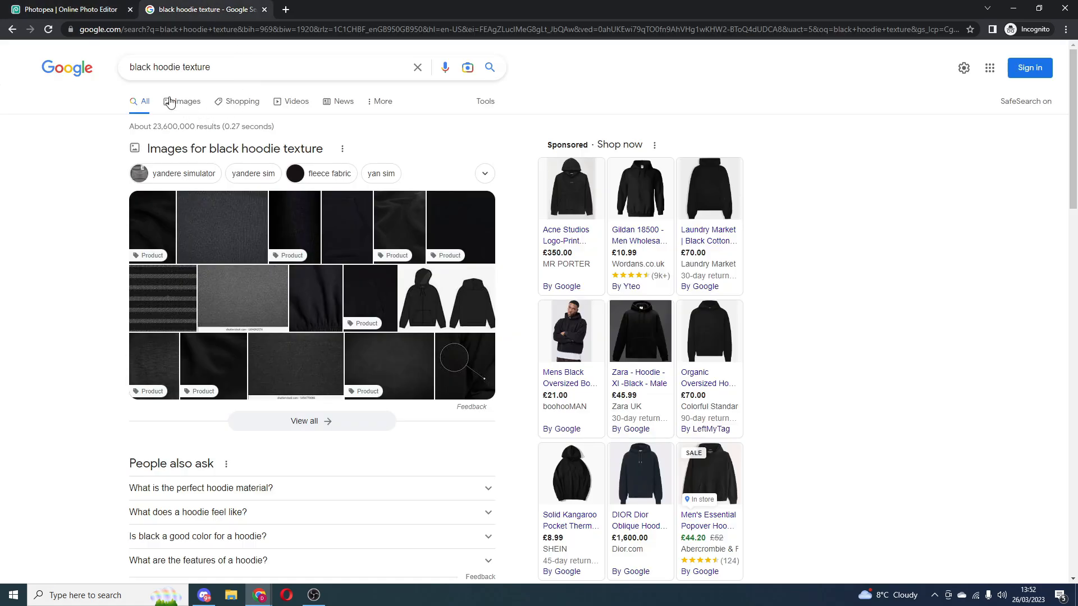
click(178, 104)
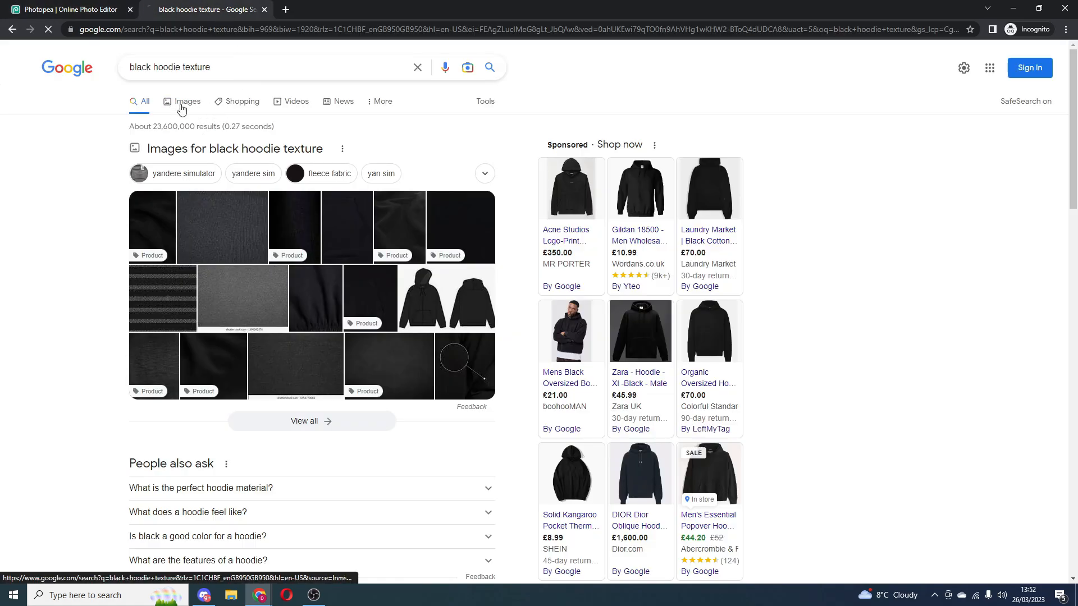
scroll(223, 393, down, 10)
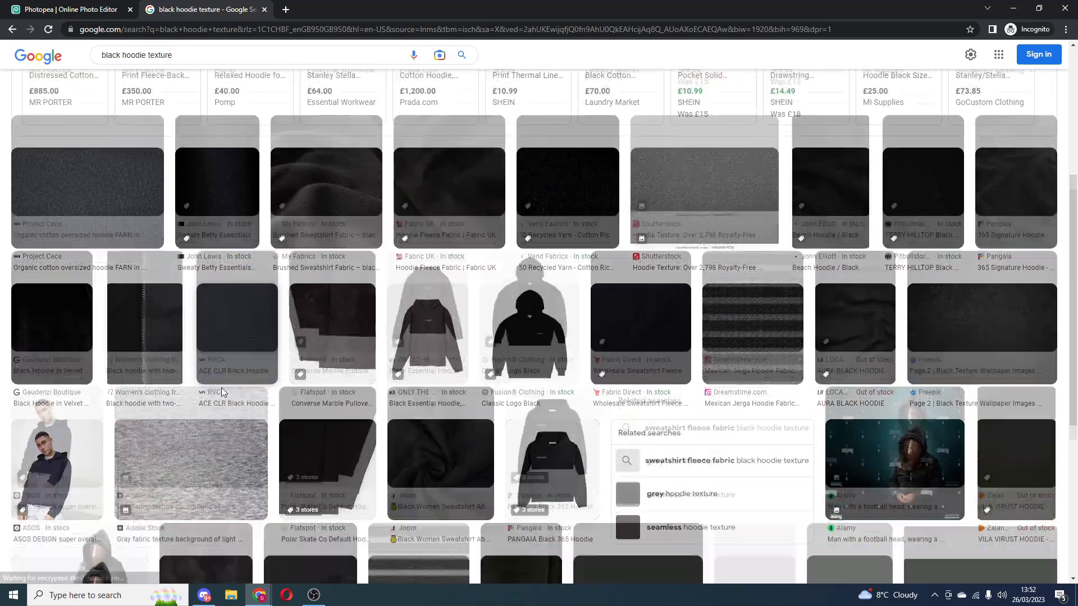
scroll(225, 382, up, 10)
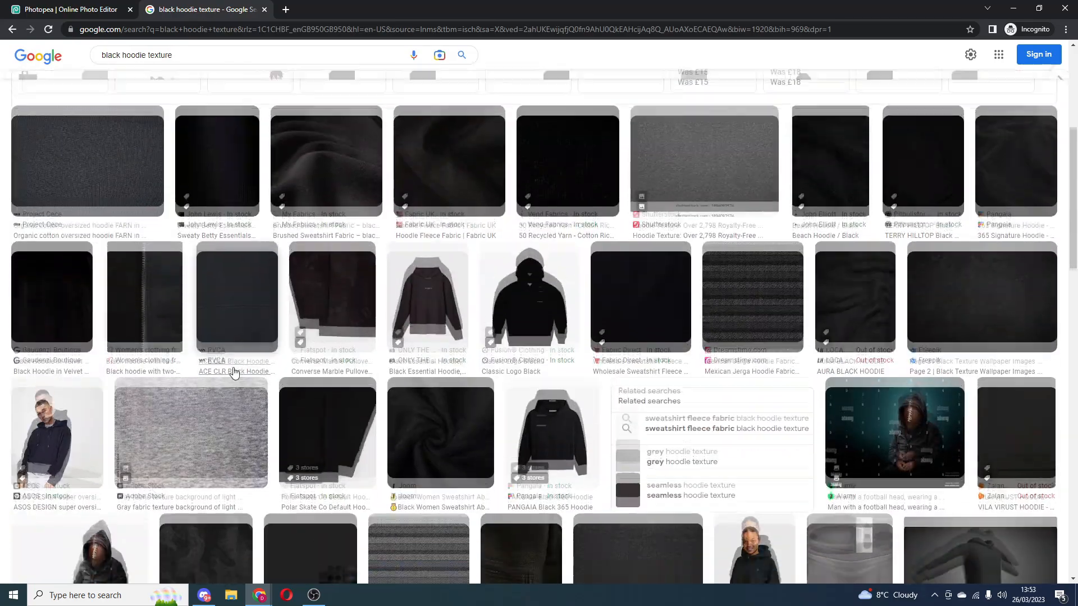
scroll(227, 364, down, 3)
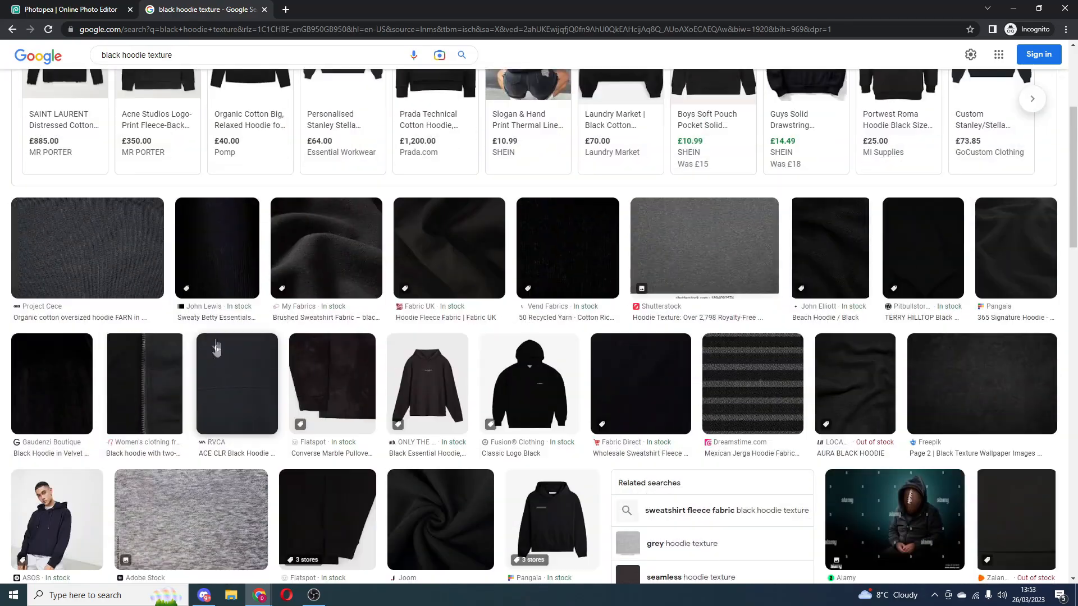
click(126, 241)
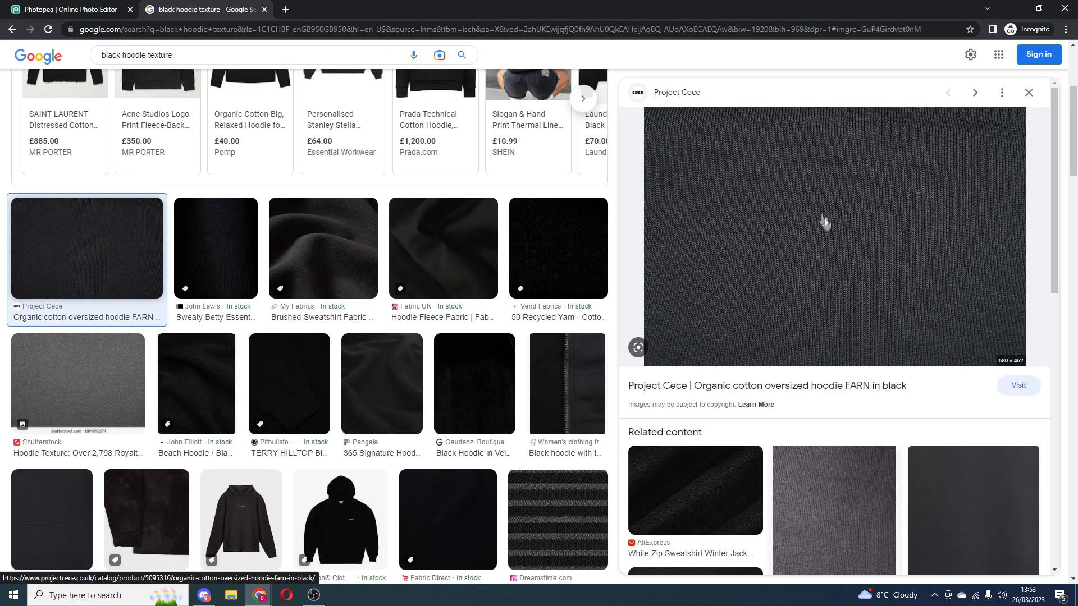
- Save the Project Cece hoodie fabric image to the computer
right_click(795, 250)
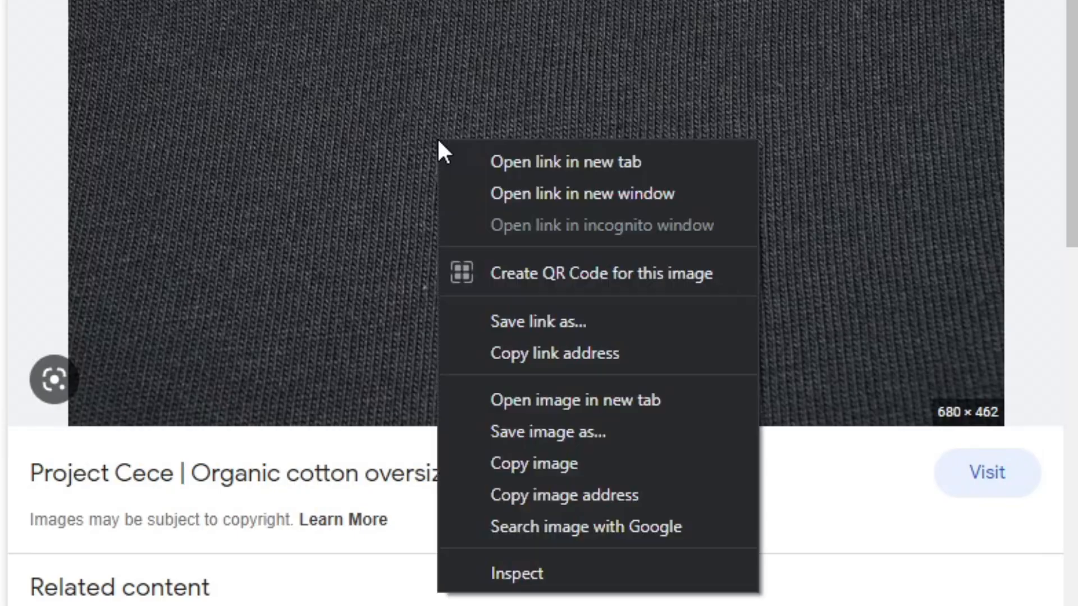
click(532, 430)
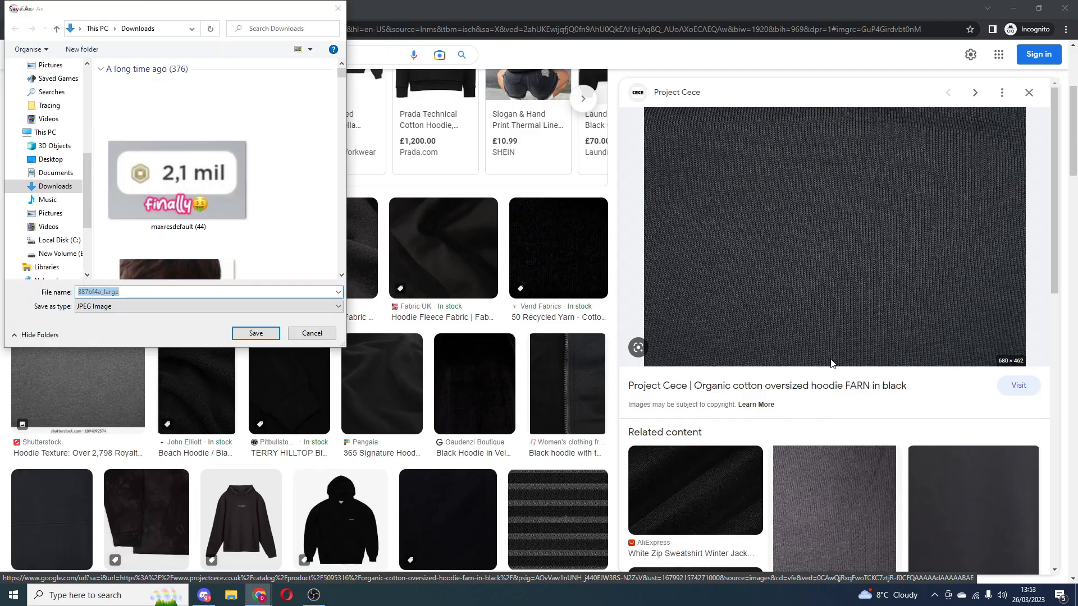
key(Return)
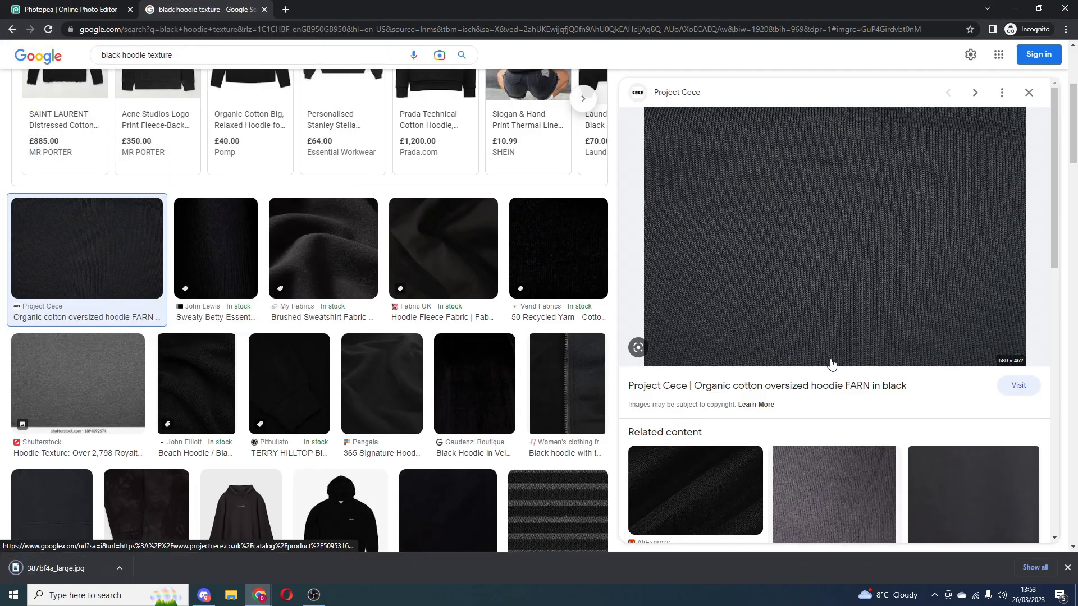
- Place the downloaded 387bf4a_large image into the shirt template as a new layer
click(86, 9)
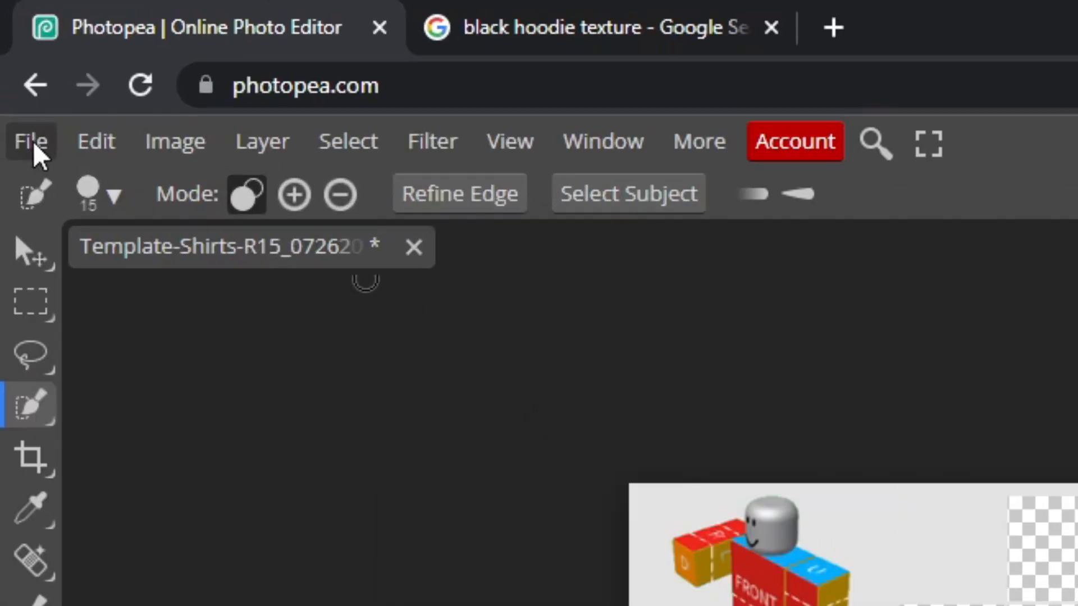
click(11, 48)
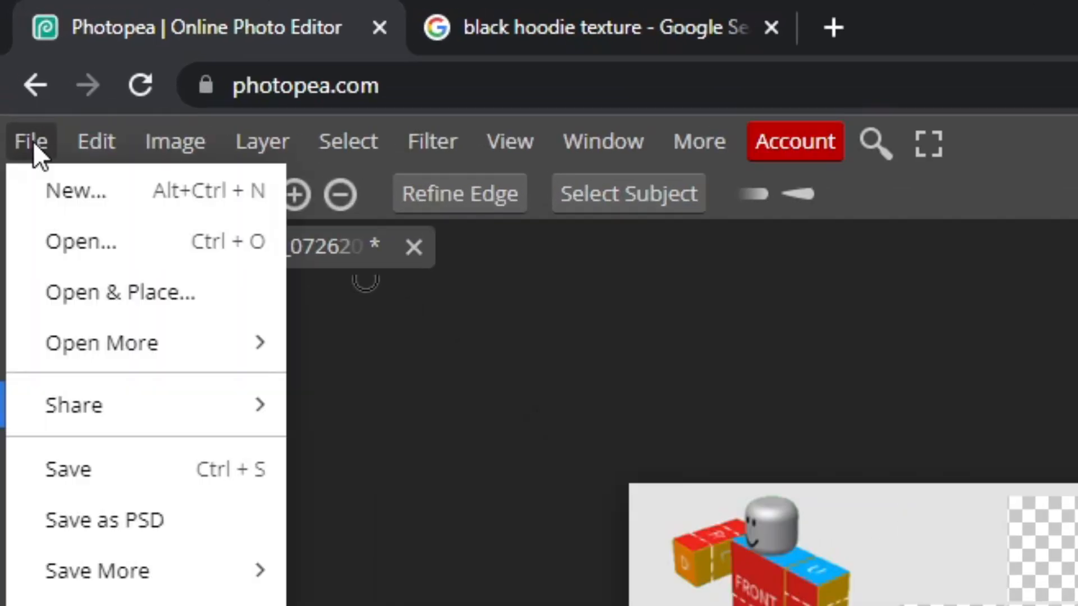
click(168, 244)
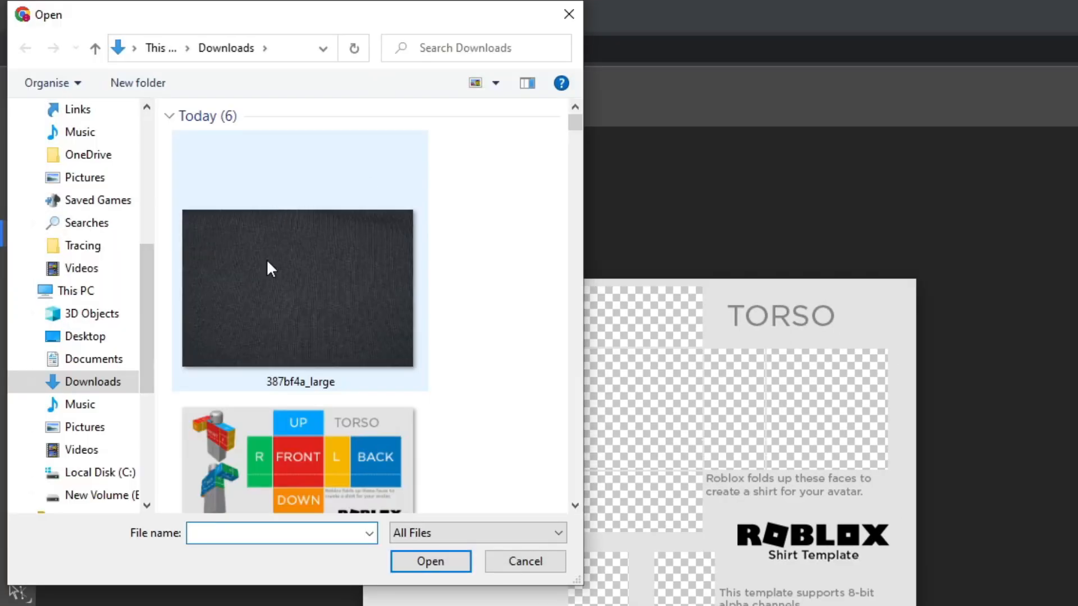
double_click(268, 263)
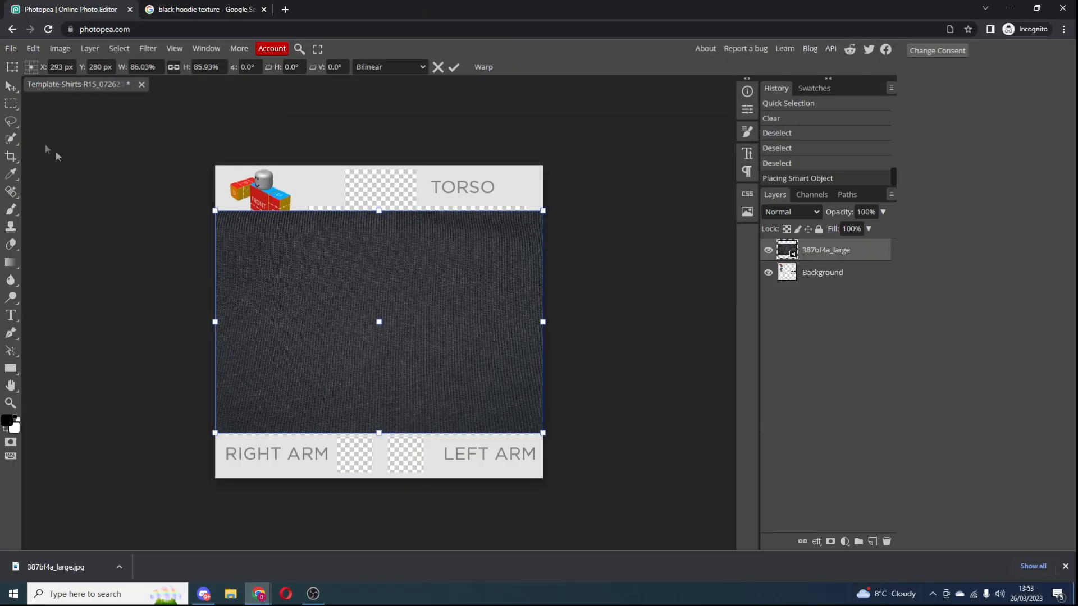
- Confirm the placement and move the hoodie texture layer beneath the Background layer
click(12, 90)
click(628, 327)
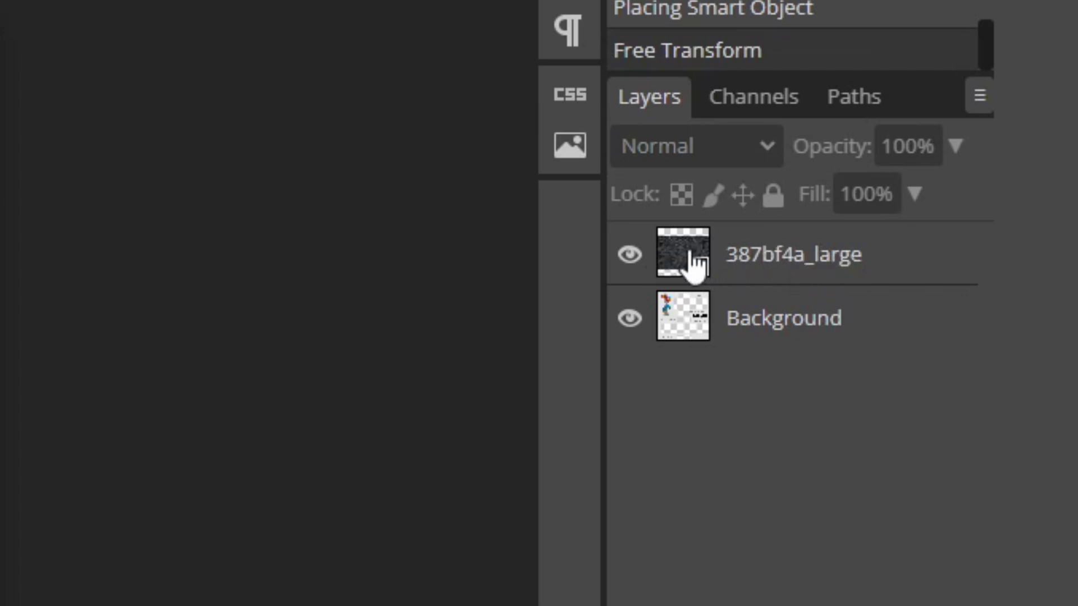
click(824, 256)
drag(830, 258, 819, 347)
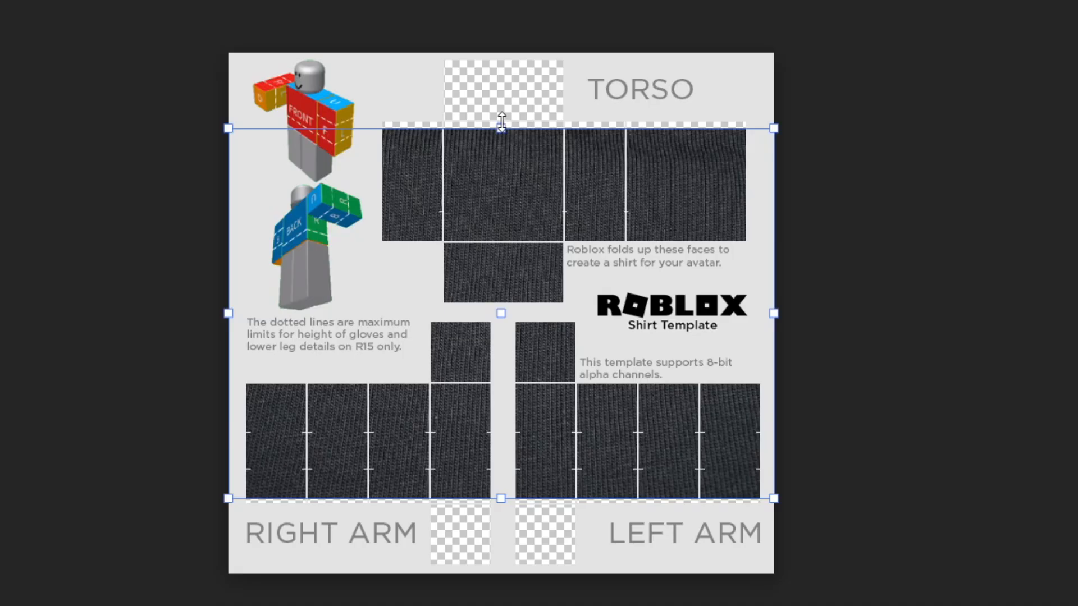
- Scale the texture layer up to about 103.5% so it also covers the top torso panel, then commit
drag(380, 211, 379, 167)
drag(502, 57, 600, 63)
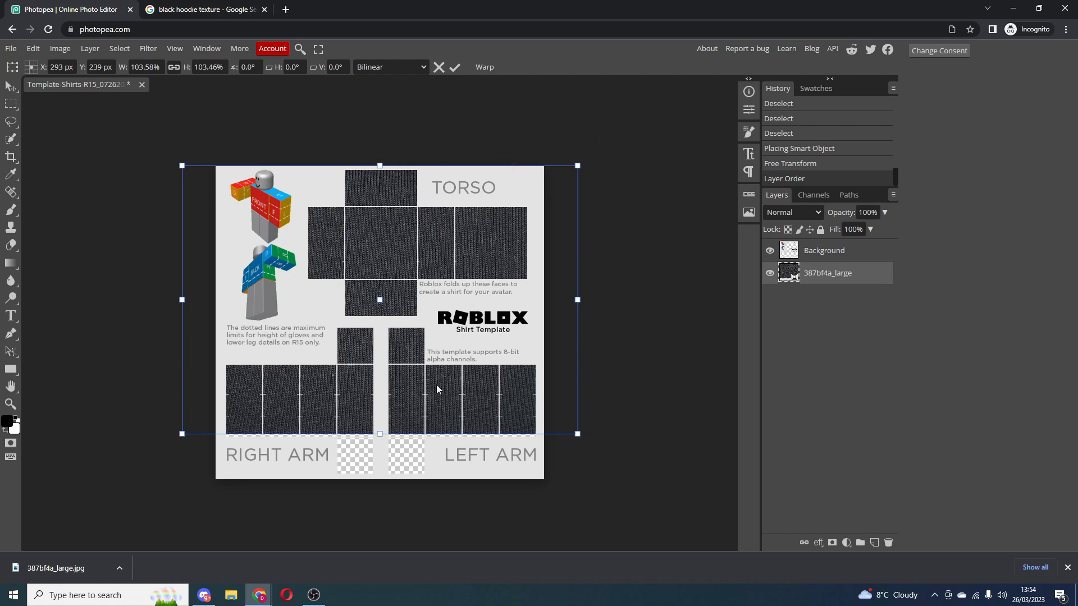
click(454, 68)
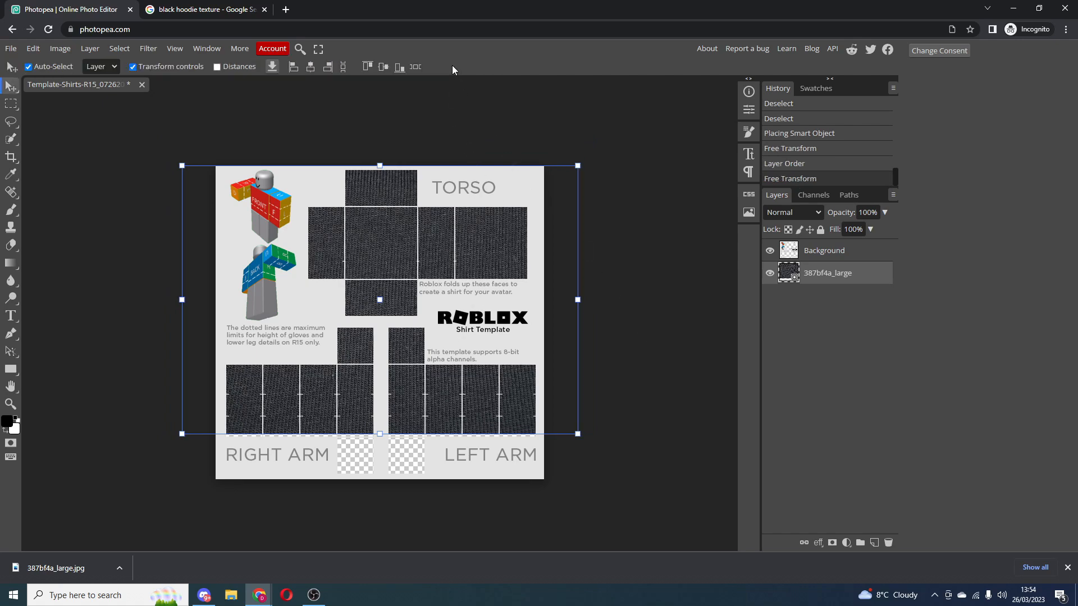
- Zoom in and examine the textured arm panels of the template
click(706, 277)
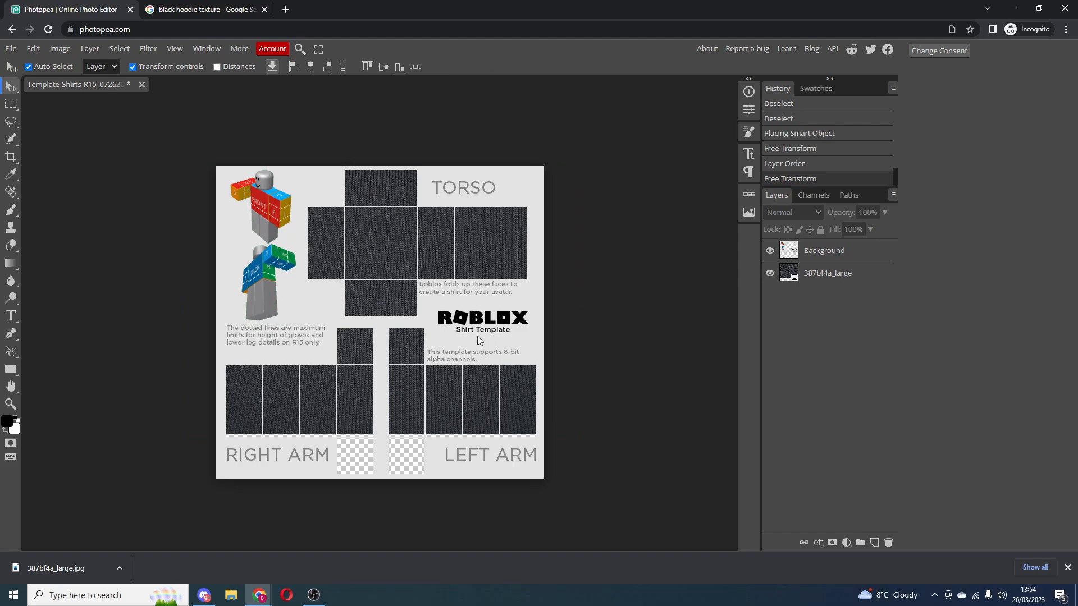
click(393, 265)
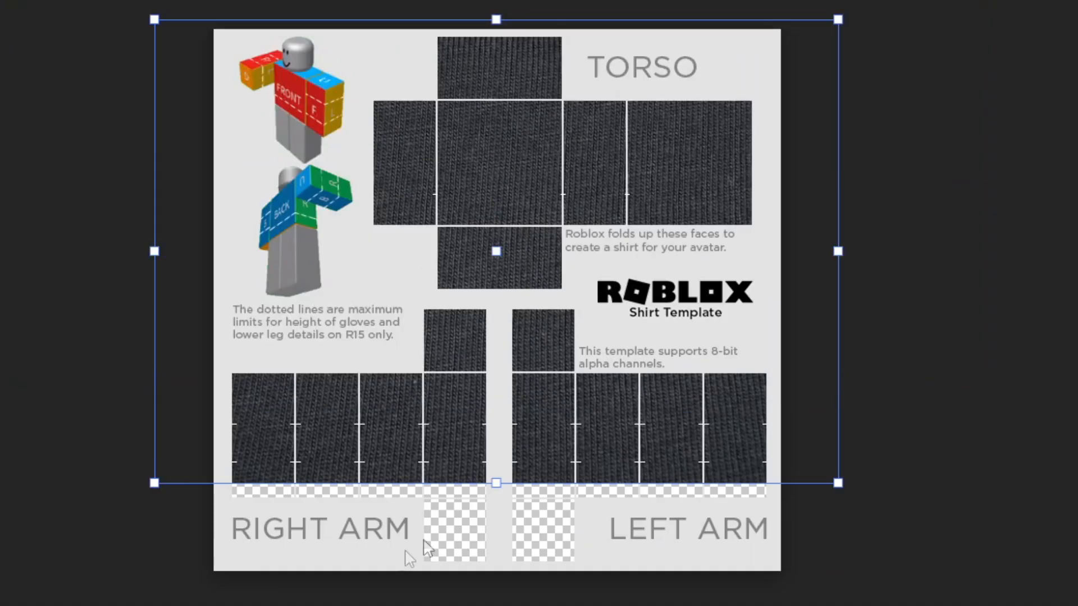
drag(540, 414, 543, 416)
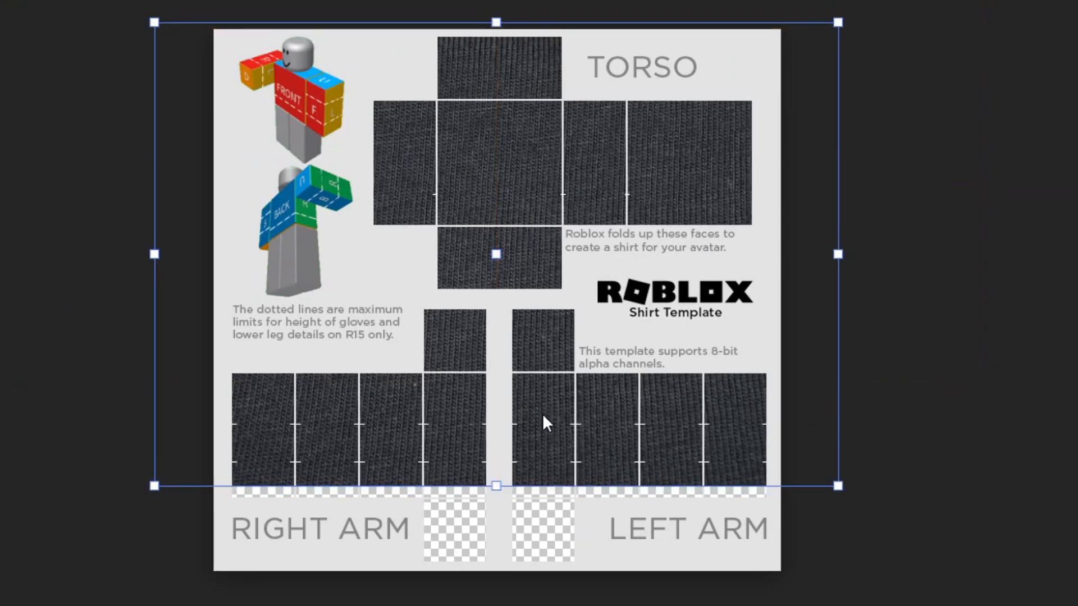
key(ctrl+plus)
scroll(543, 415, down, 6)
scroll(621, 457, up, 3)
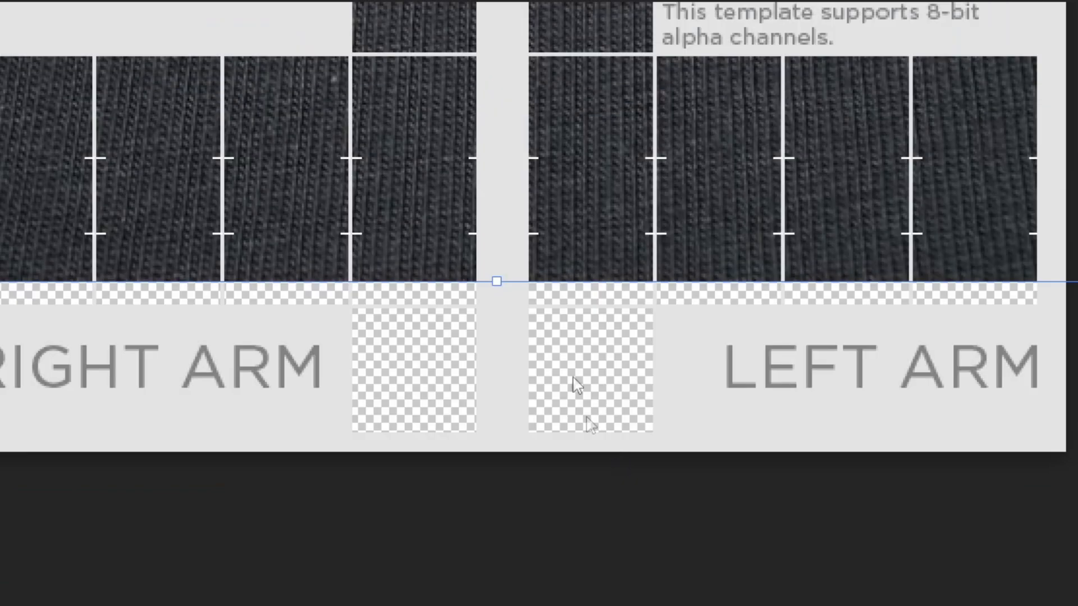
click(606, 339)
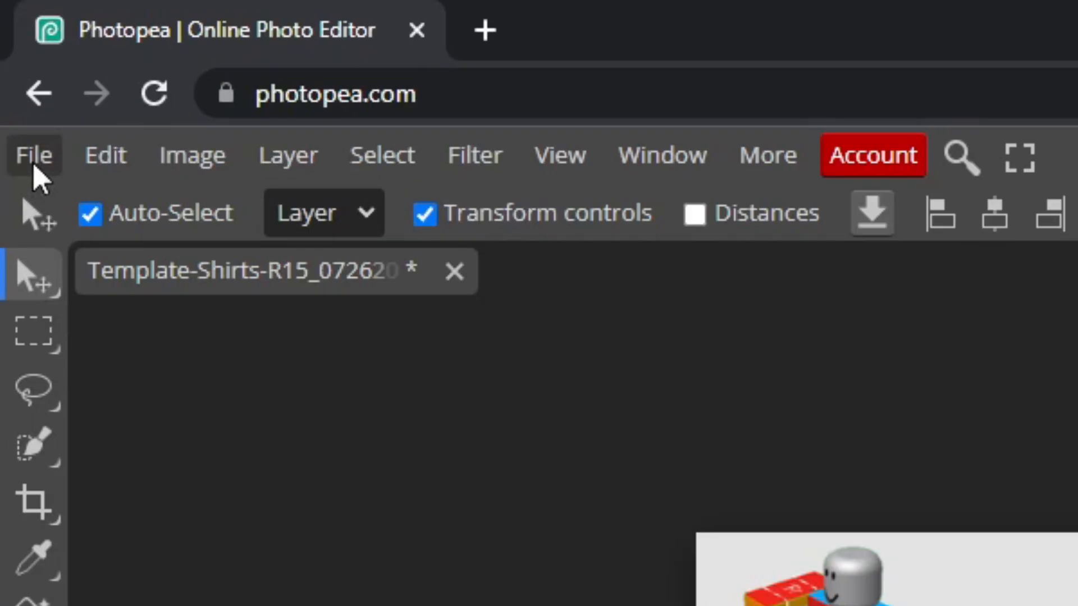
- Export the finished shirt template as a PNG at 585 × 559 px
click(11, 67)
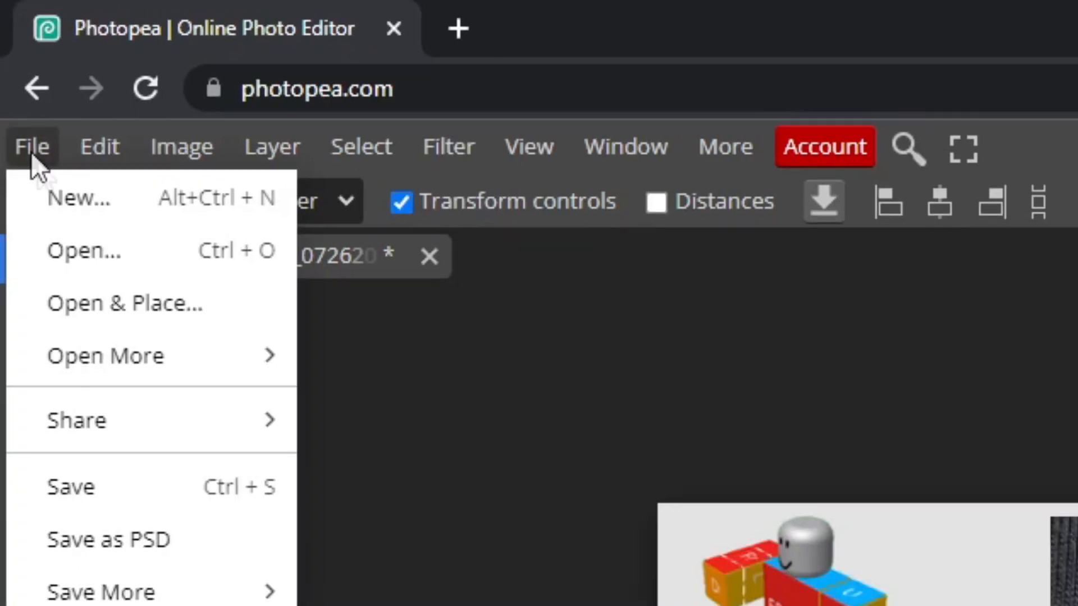
mouse_move(88, 351)
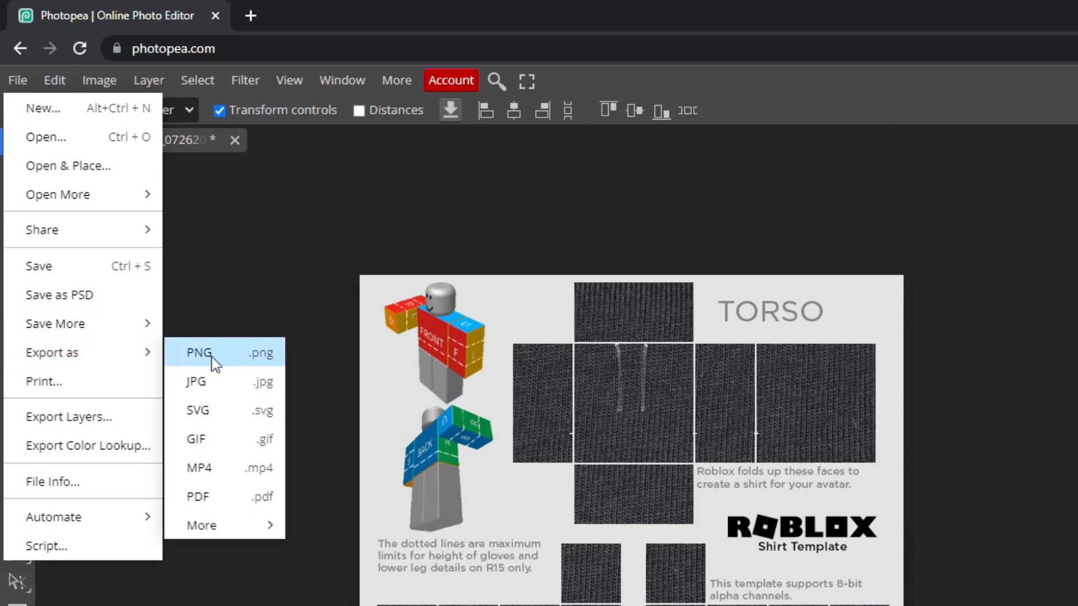
click(237, 355)
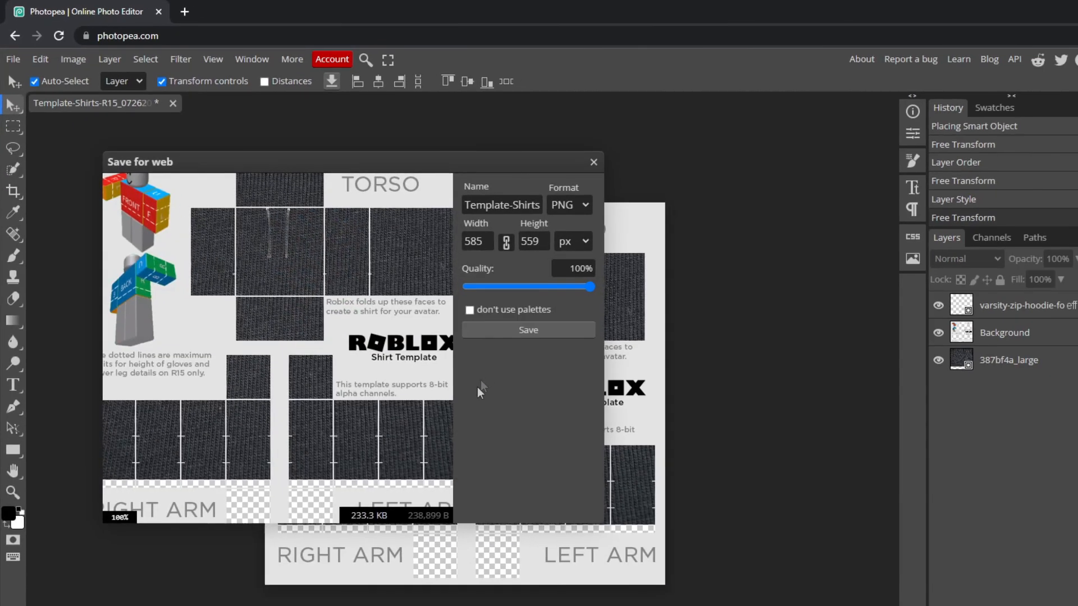
click(497, 331)
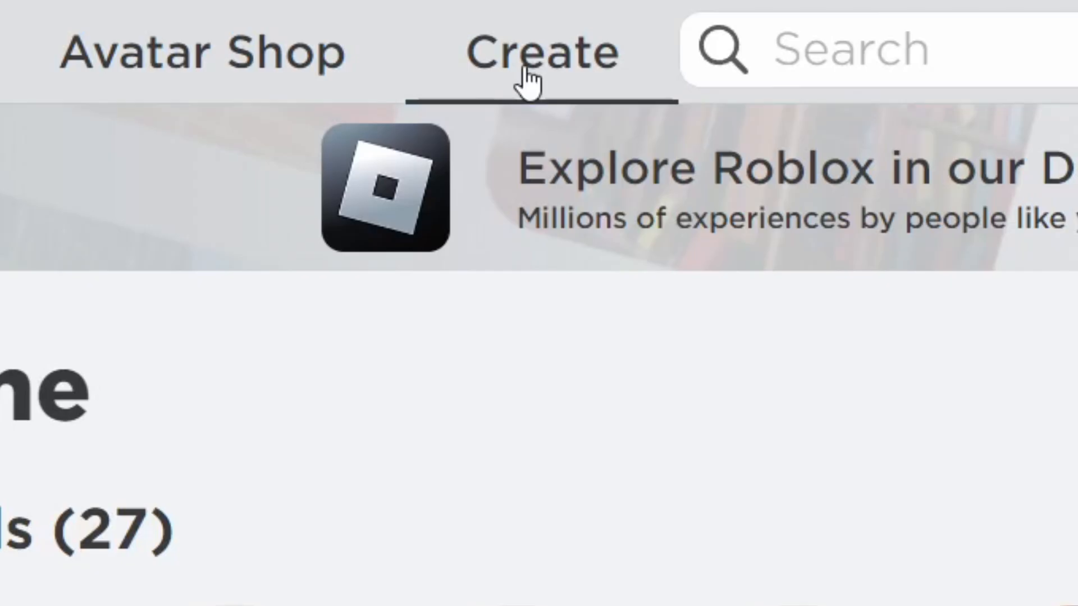
- Open the Shirts section of the Roblox Creator avatar items and start uploading an asset
click(424, 35)
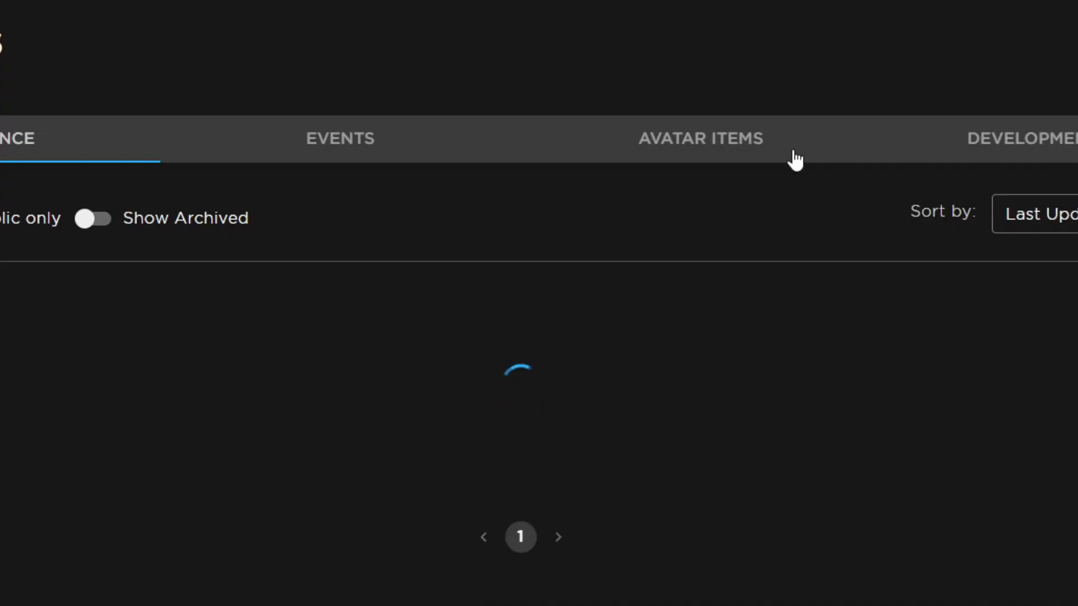
click(795, 159)
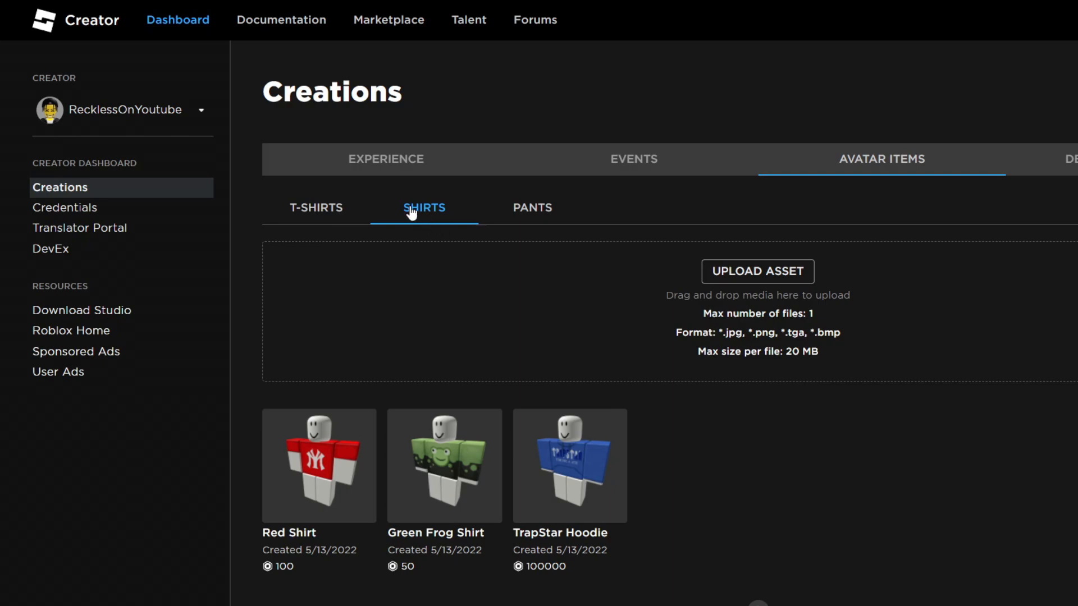
click(736, 272)
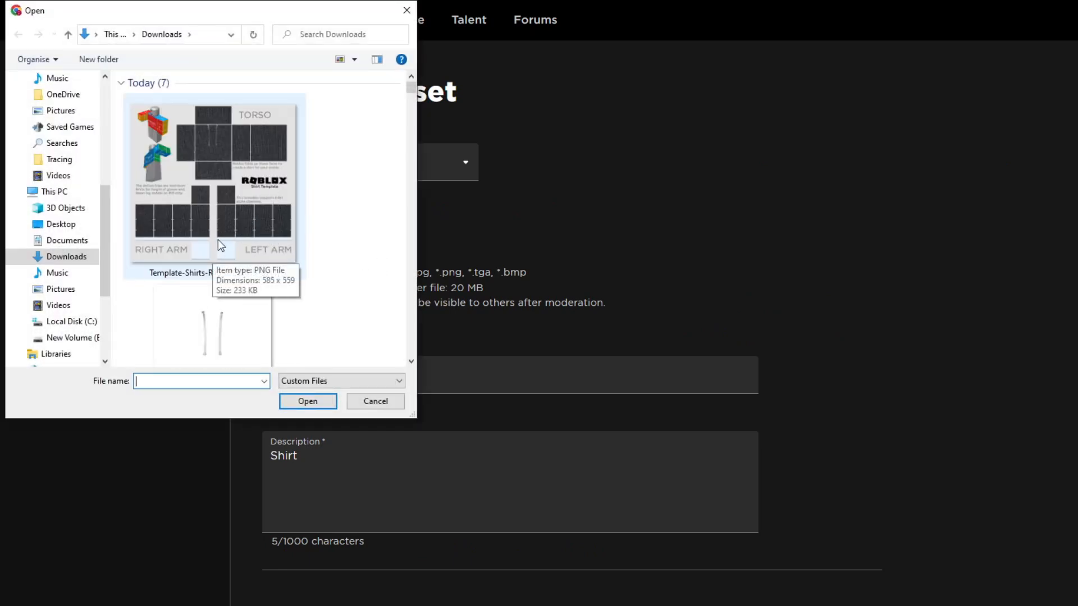
- Choose the exported Template-Shirts PNG and name the shirt Black Hoodie
double_click(204, 200)
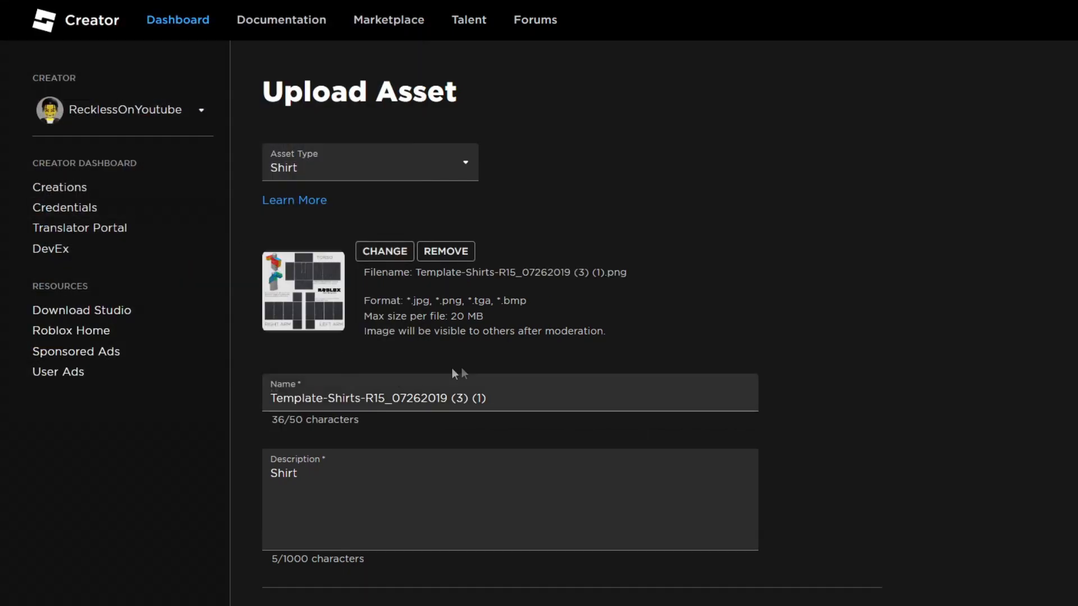
drag(492, 399, 191, 373)
text(Black Hoodi)
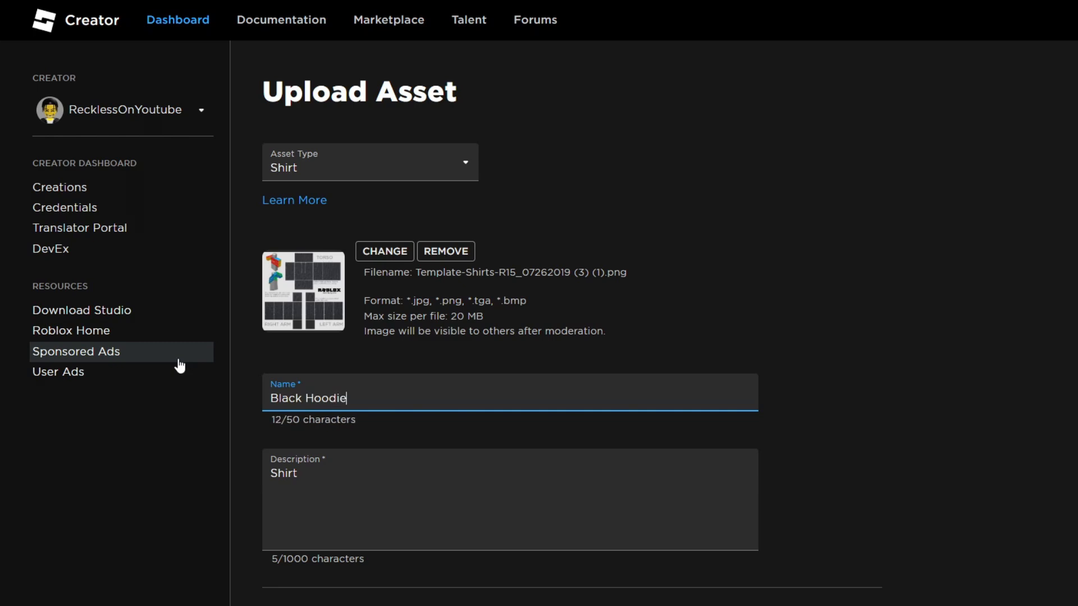
text(e)
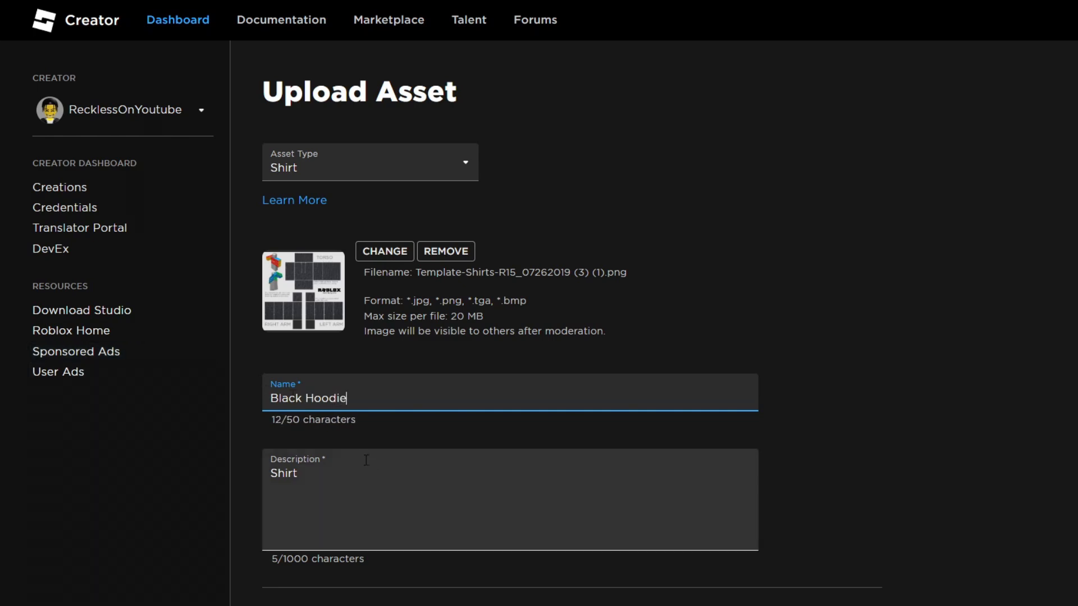
- Set the description to hoodie and upload the shirt for 10 Robux
drag(338, 460, 217, 465)
drag(368, 485, 85, 420)
text(hoodie)
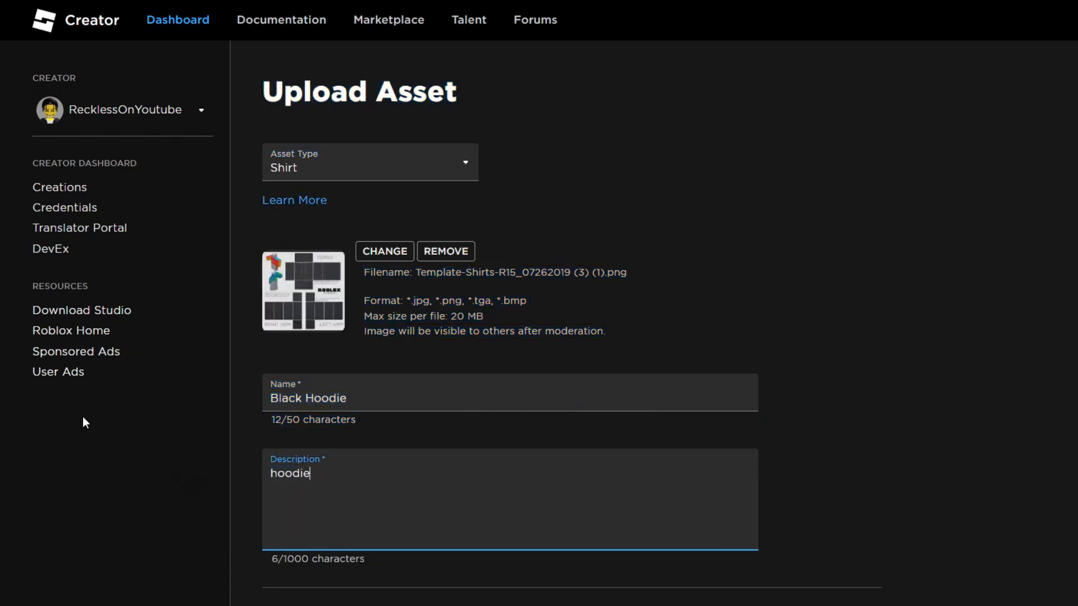
click(962, 414)
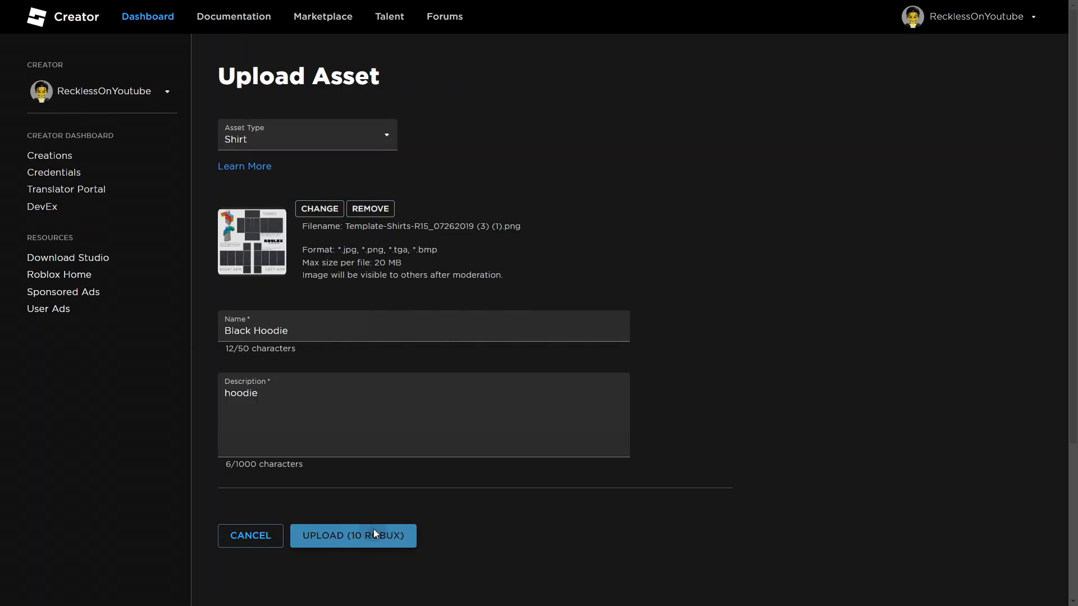
click(371, 535)
click(552, 345)
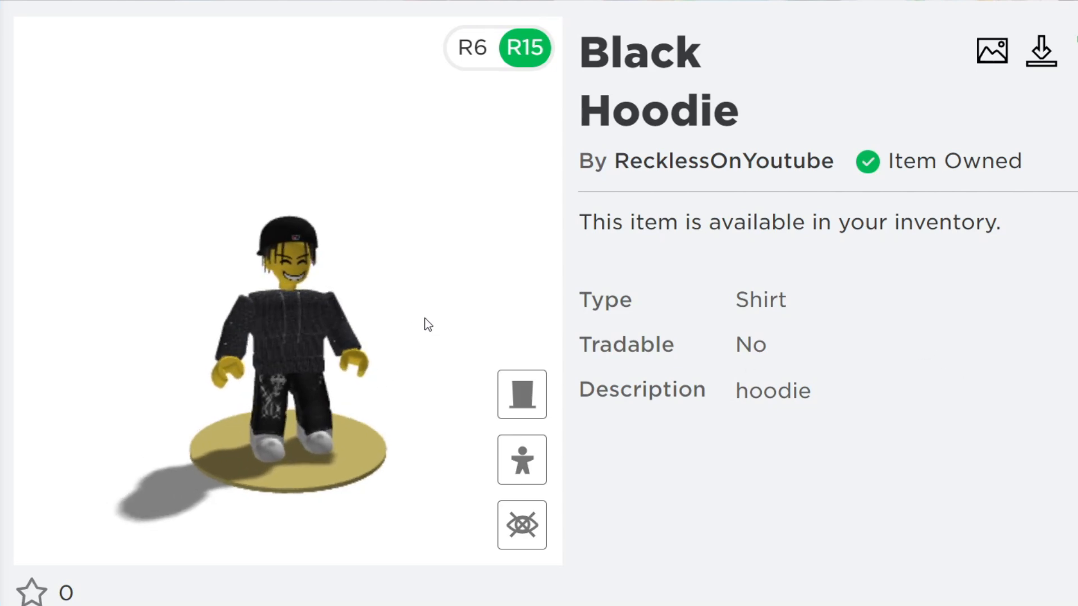
- Rotate and zoom the Black Hoodie item's avatar preview to inspect the shirt
scroll(425, 319, up, 3)
scroll(407, 315, down, 5)
mouse_move(408, 314)
mouse_down()
mouse_move(458, 303)
mouse_move(946, 309)
mouse_move(419, 294)
mouse_move(407, 304)
mouse_up()
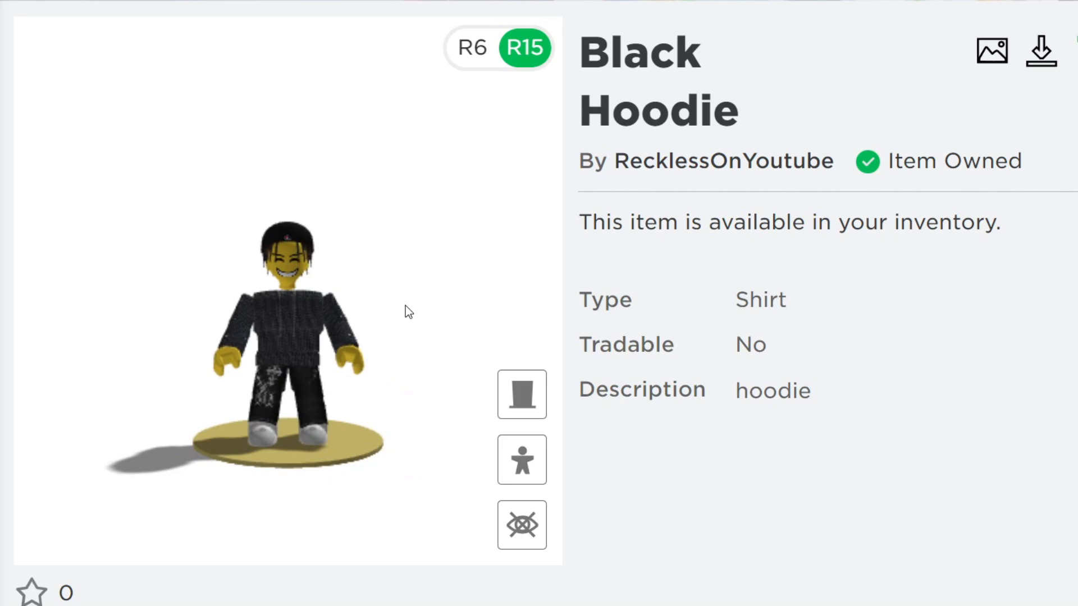
scroll(409, 304, up, 3)
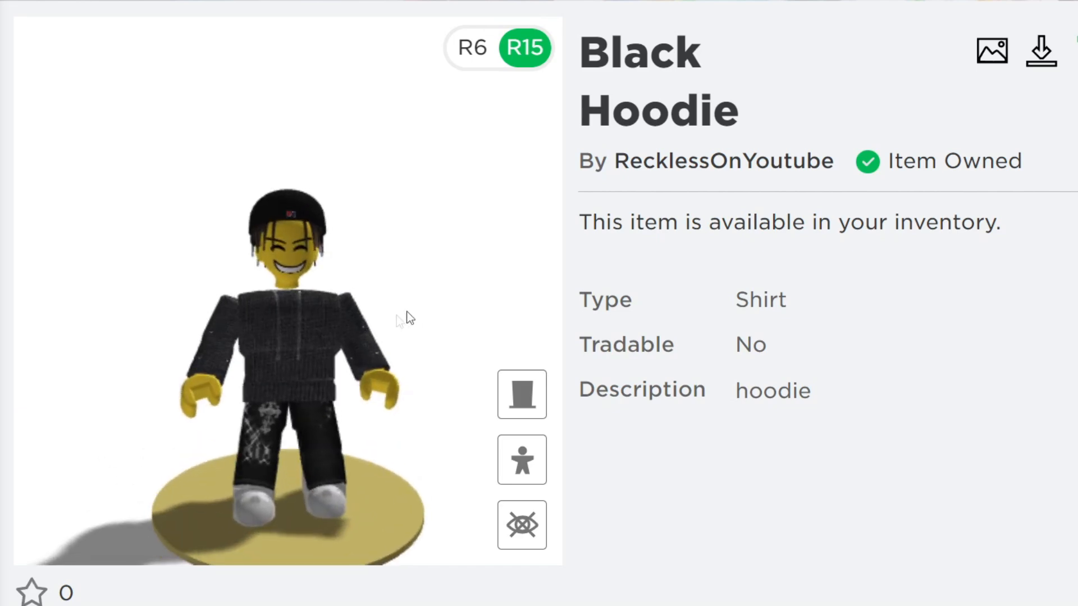
scroll(198, 402, up, 3)
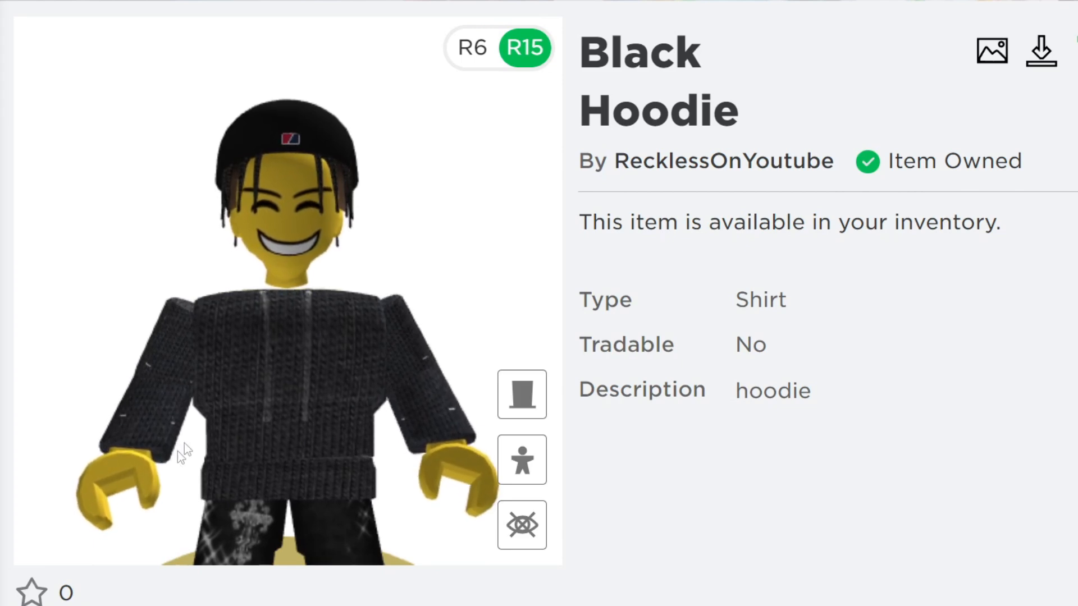
scroll(253, 413, down, 5)
scroll(282, 382, up, 3)
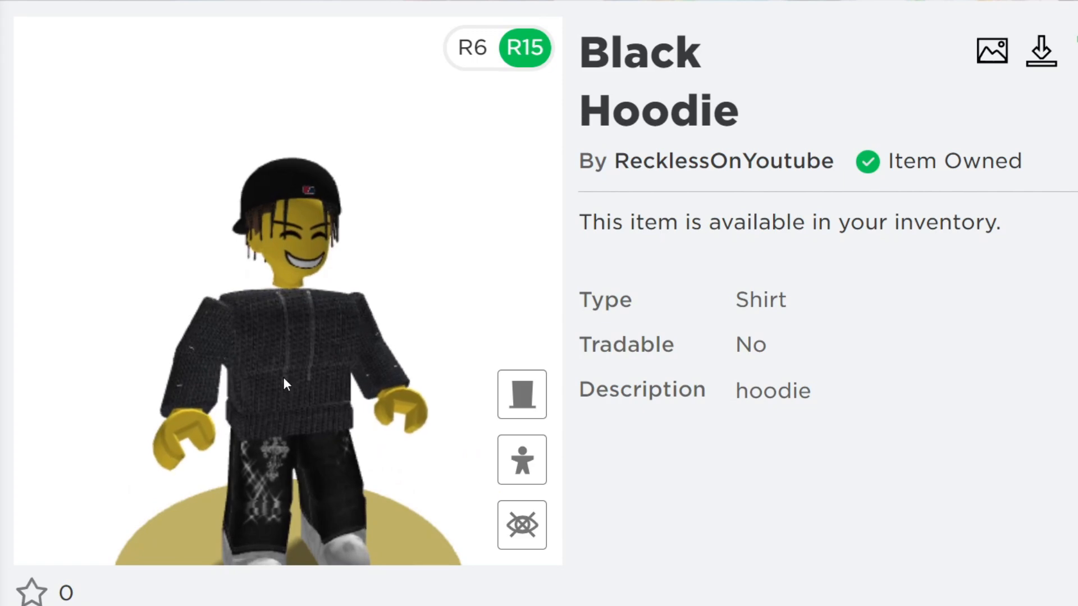